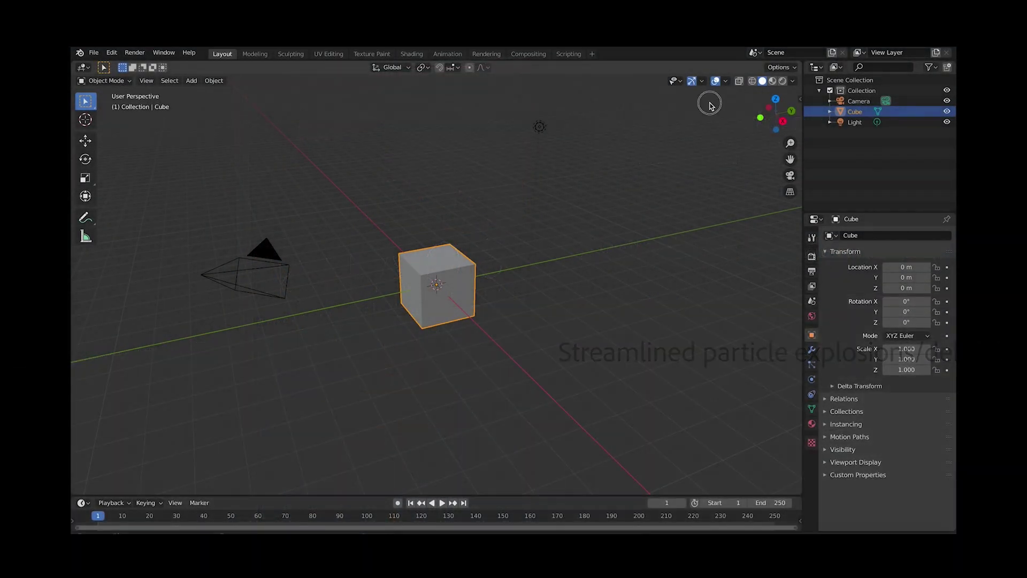
Delete the default camera, cube and light from the scene.
{"action": "left_click_drag", "start_coordinate": [770, 99], "coordinate": [156, 423]}
{"action": "key", "text": "x"}
{"action": "left_click", "coordinate": [421, 315]}
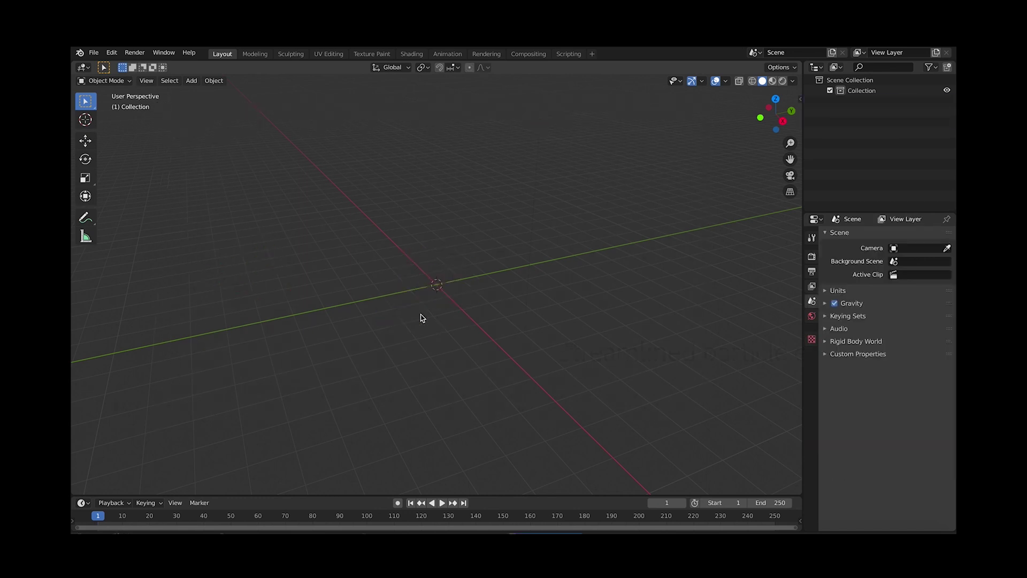
Show the viewport sidebar on the KHAOS! explosion tools tab.
{"action": "left_click", "coordinate": [799, 99]}
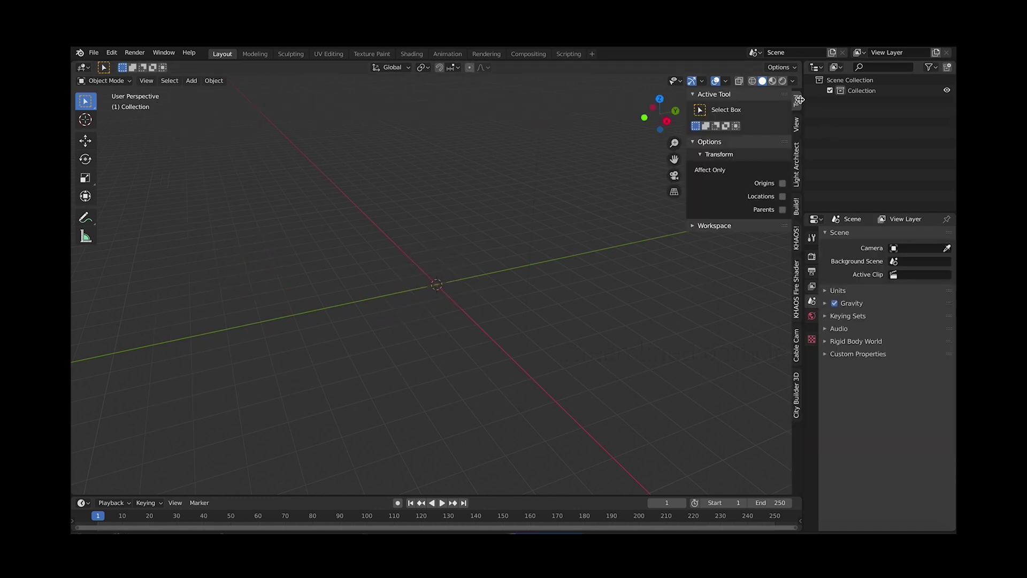
{"action": "left_click", "coordinate": [797, 238]}
{"action": "left_click_drag", "start_coordinate": [686, 268], "coordinate": [657, 267]}
{"action": "scroll", "coordinate": [723, 256], "scroll_direction": "down", "scroll_amount": 5}
{"action": "scroll", "coordinate": [724, 257], "scroll_direction": "down", "scroll_amount": 10}
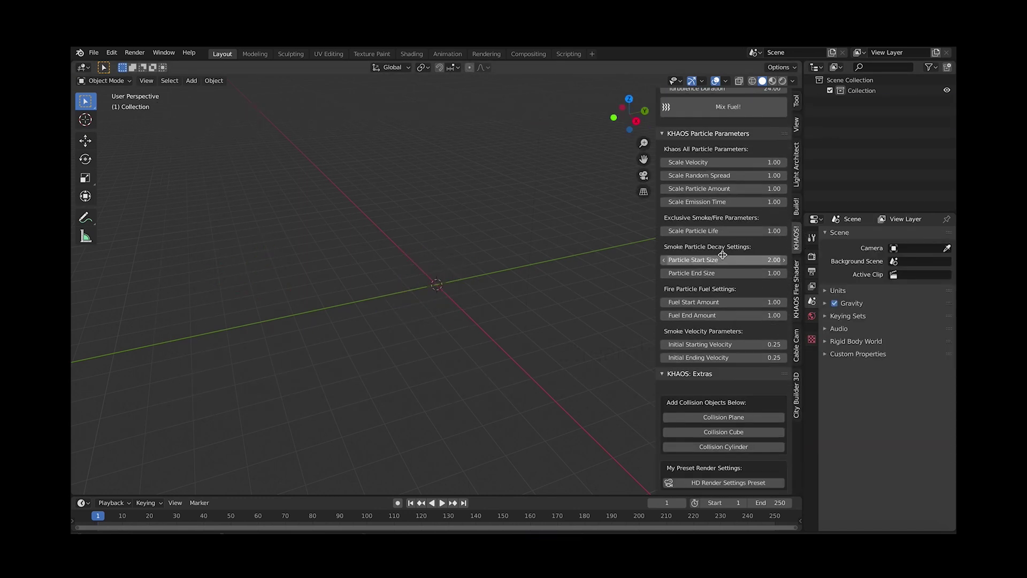
Add a KHAOS Collision Cube, flatten it on Z and scale it into a wide floor plate.
{"action": "left_click", "coordinate": [731, 432]}
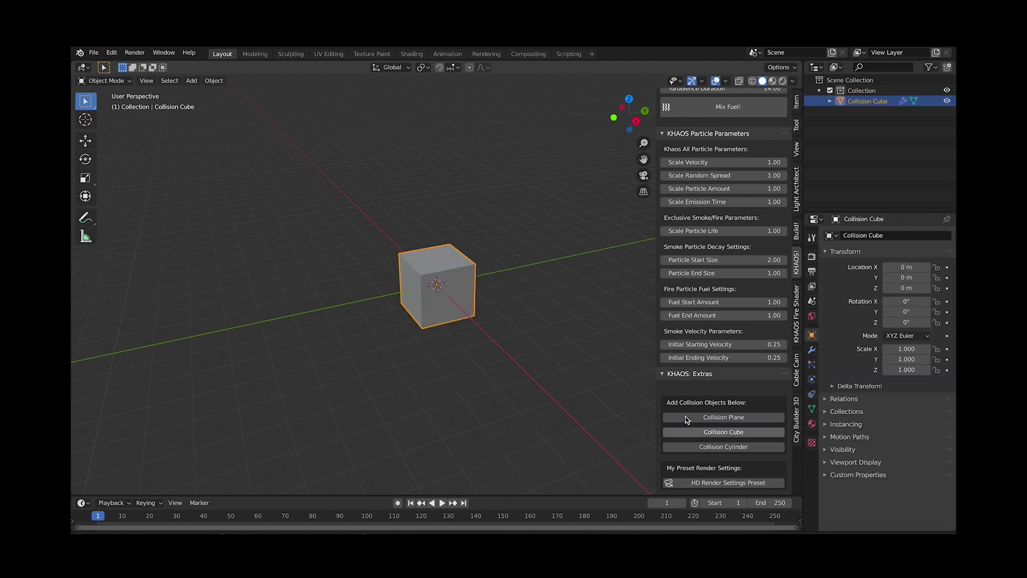
{"action": "key", "text": "s"}
{"action": "key", "text": "z"}
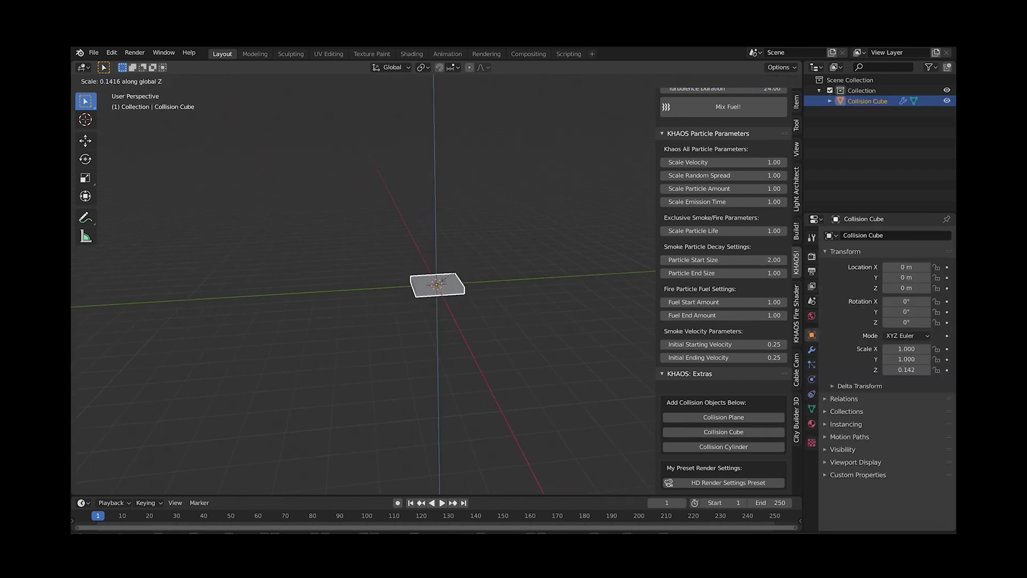
{"action": "key", "text": "Return"}
{"action": "key", "text": "s"}
{"action": "left_click", "coordinate": [497, 264]}
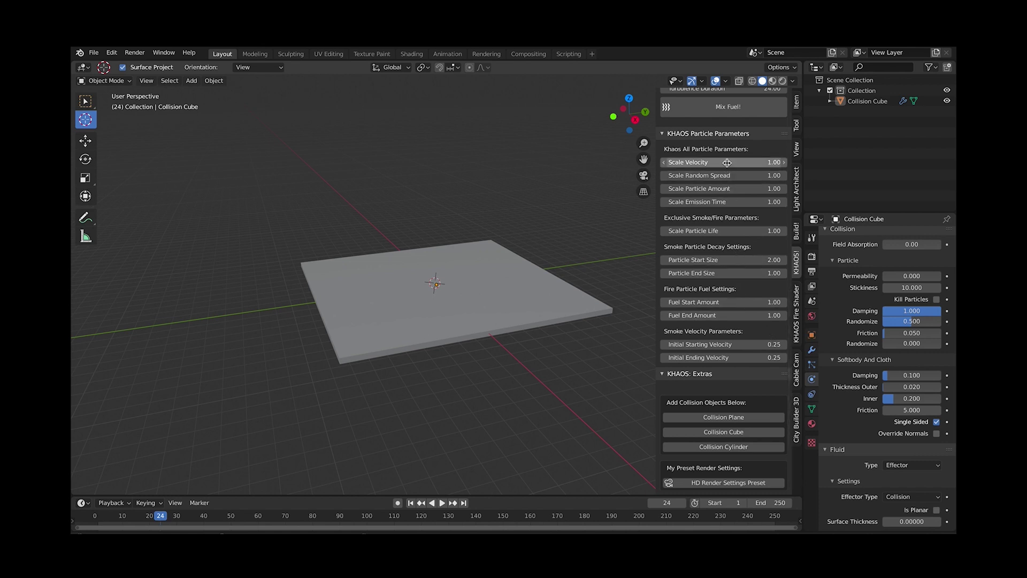
{"action": "scroll", "coordinate": [726, 154], "scroll_direction": "up", "scroll_amount": 10}
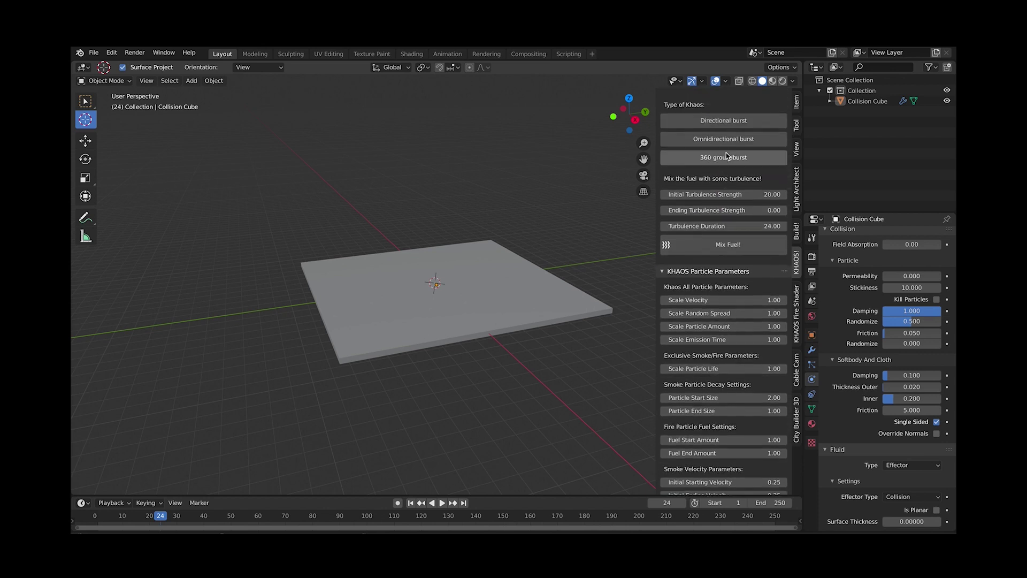
Tick Dynamic Smoke/Fire in the KHAOS panel and generate a 360 groundburst explosion.
{"action": "scroll", "coordinate": [727, 155], "scroll_direction": "up", "scroll_amount": 6}
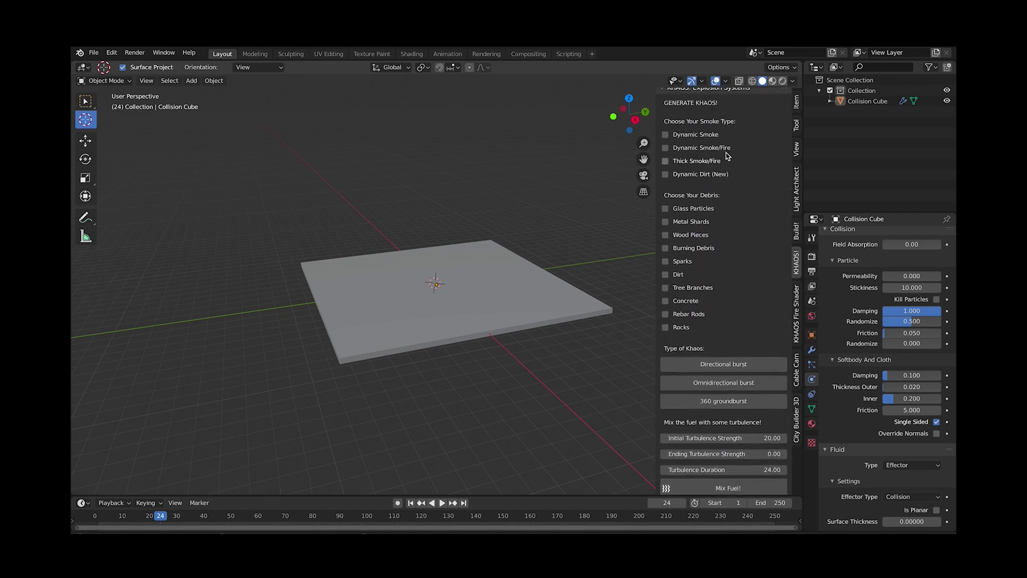
{"action": "left_click", "coordinate": [666, 155]}
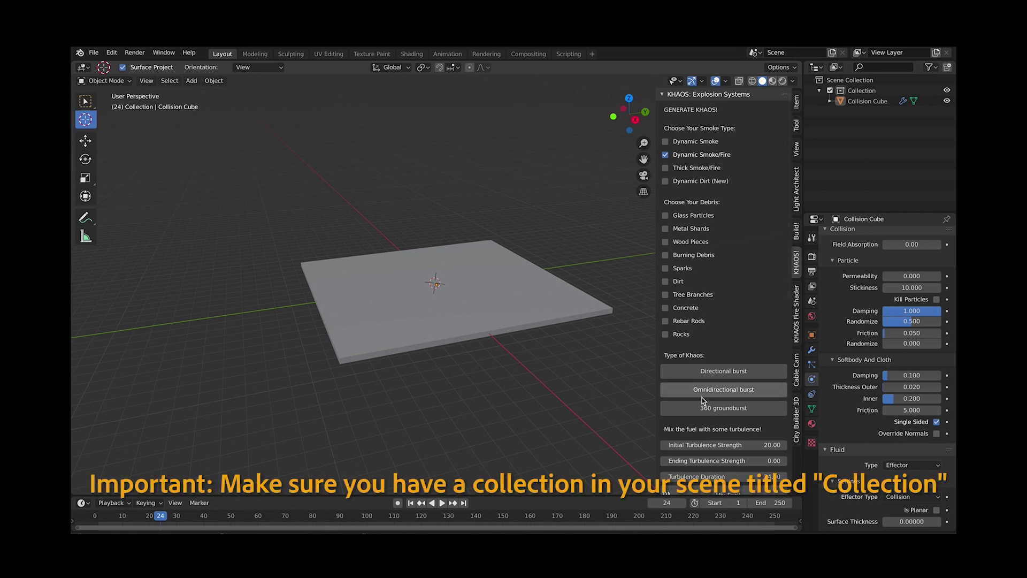
{"action": "left_click", "coordinate": [734, 410]}
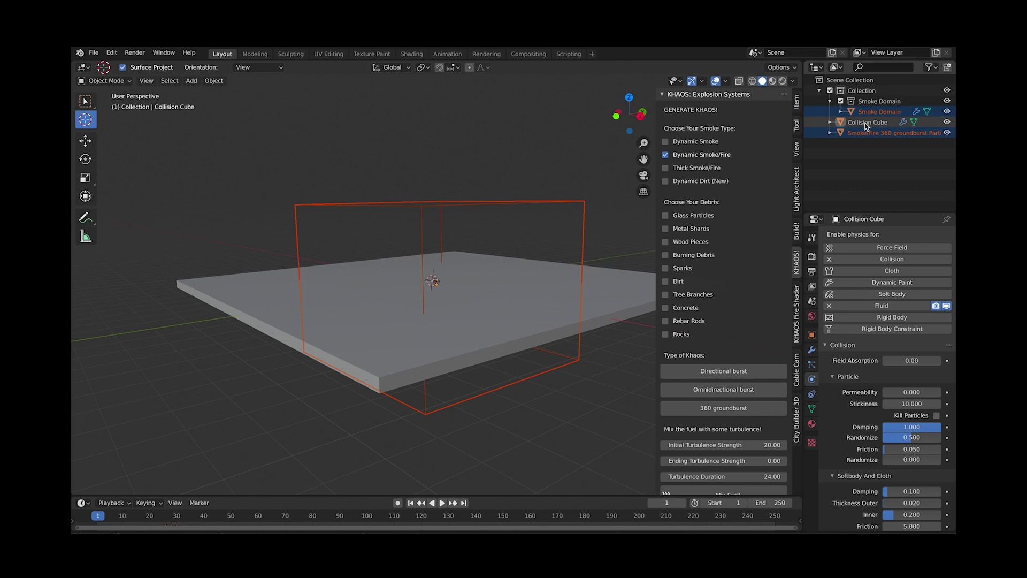
Reposition the collision plate along Z and stretch the Smoke Domain taller on Z.
{"action": "key", "text": "g"}
{"action": "key", "text": "z"}
{"action": "left_click", "coordinate": [433, 310]}
{"action": "left_click", "coordinate": [509, 287]}
{"action": "key", "text": "s"}
{"action": "key", "text": "z"}
{"action": "left_click", "coordinate": [472, 272]}
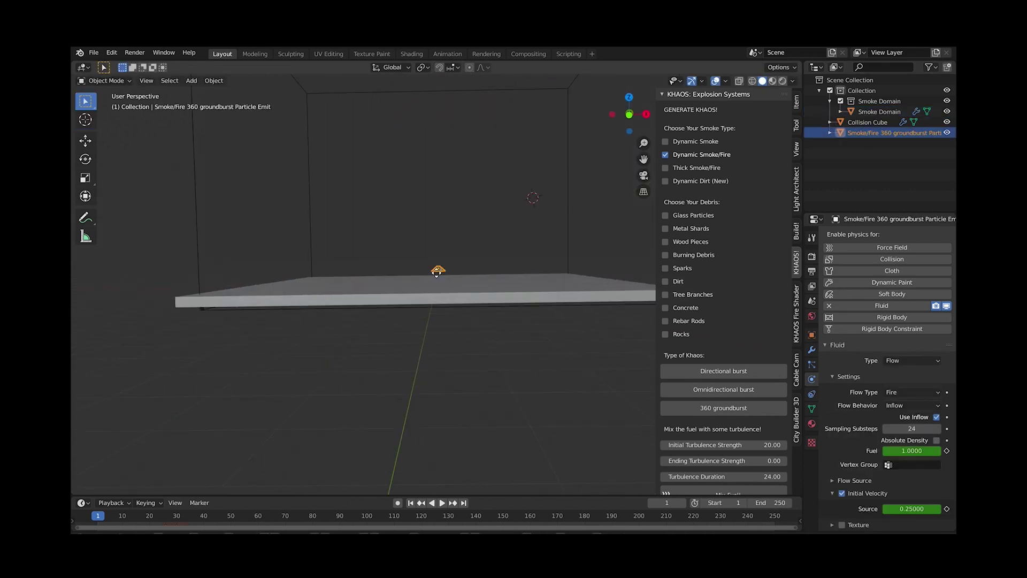
Move the particle emitter along Z and preview the burst up to frame 31.
{"action": "key", "text": "g"}
{"action": "key", "text": "z"}
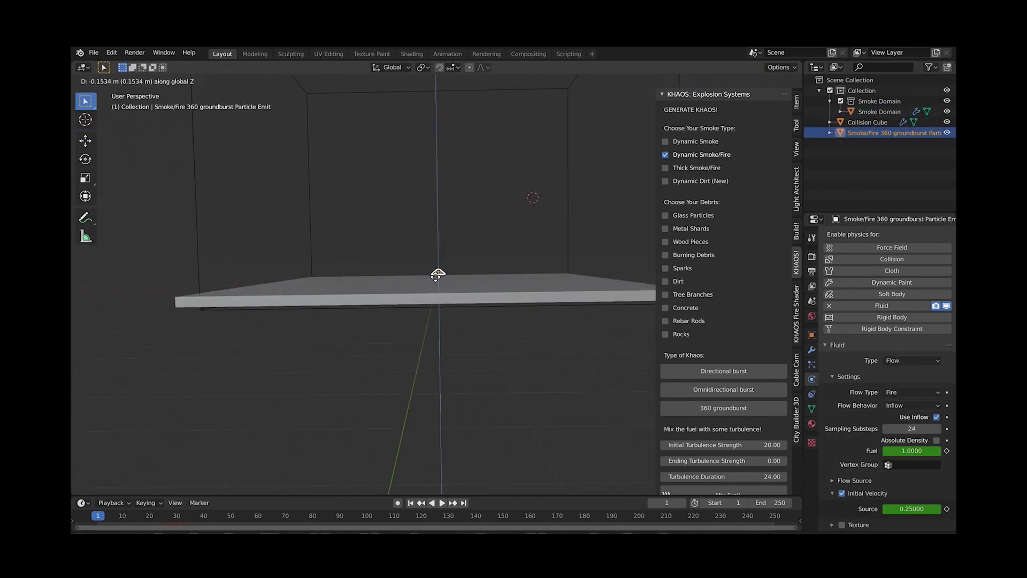
{"action": "left_click", "coordinate": [437, 275]}
{"action": "left_click_drag", "start_coordinate": [98, 515], "coordinate": [179, 515]}
{"action": "middle_click_drag", "start_coordinate": [473, 181], "coordinate": [461, 261]}
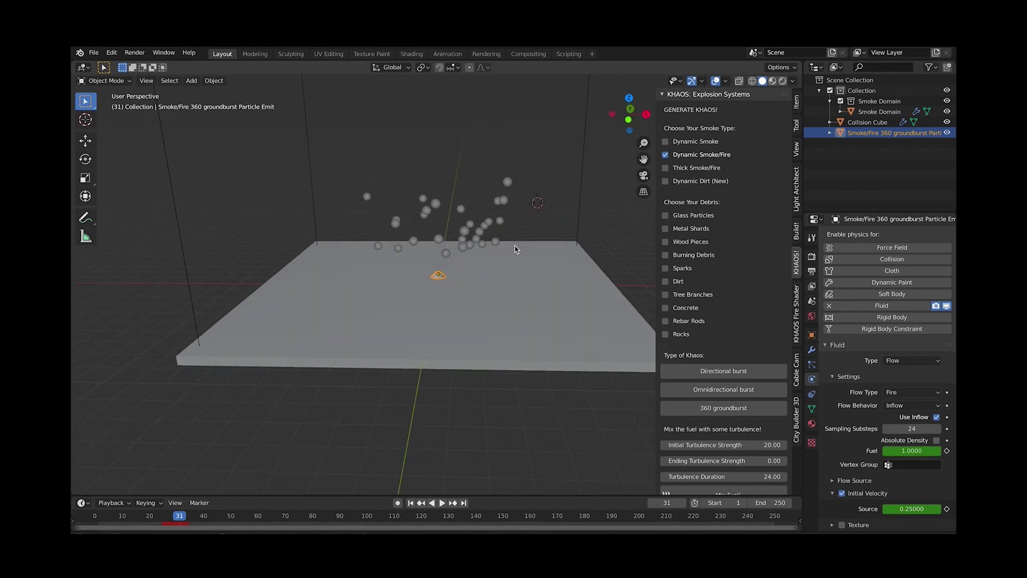
{"action": "middle_click_drag", "start_coordinate": [466, 263], "coordinate": [460, 261]}
Raise the emitter just above the floor and replay the burst to check it.
{"action": "key", "text": "g"}
{"action": "key", "text": "z"}
{"action": "left_click", "coordinate": [522, 220]}
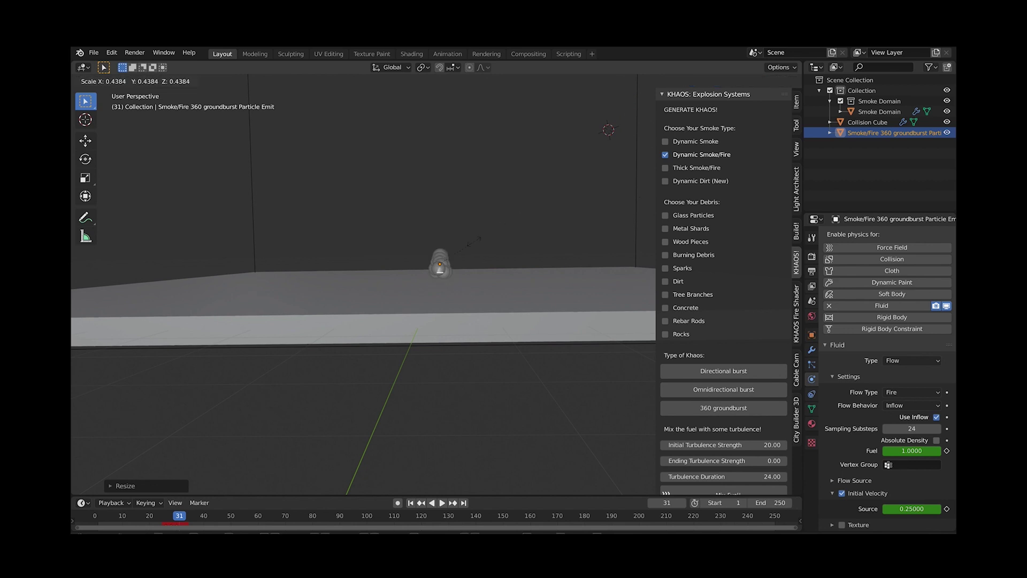
{"action": "left_click_drag", "start_coordinate": [102, 517], "coordinate": [174, 515]}
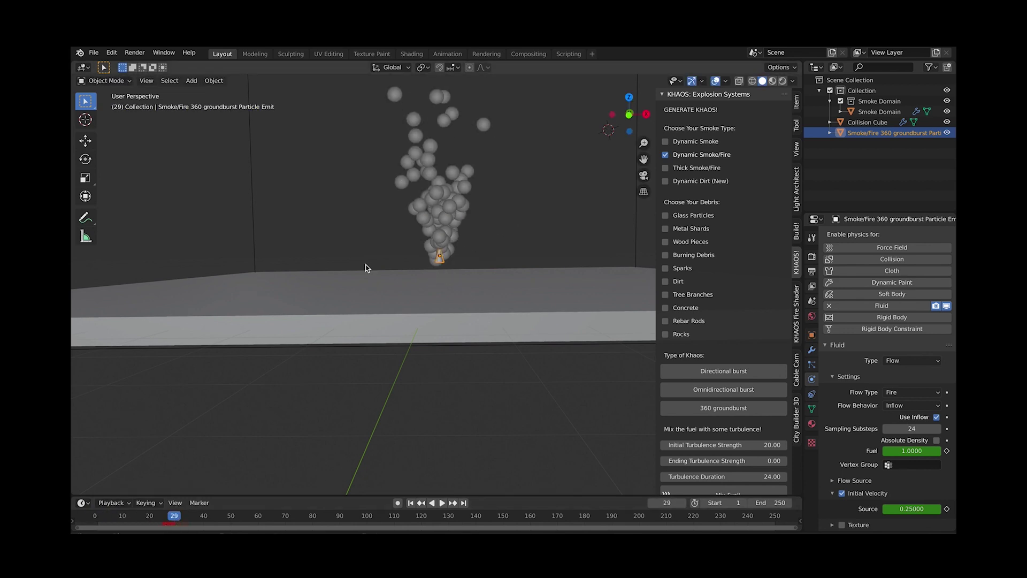
{"action": "middle_click_drag", "start_coordinate": [367, 268], "coordinate": [505, 225]}
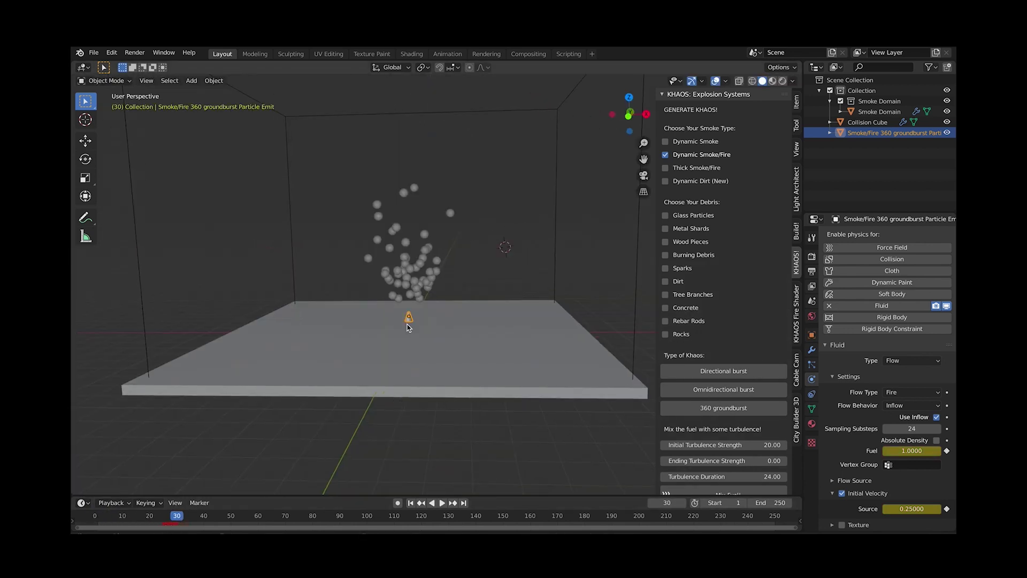
{"action": "middle_click_drag", "start_coordinate": [348, 444], "coordinate": [406, 327]}
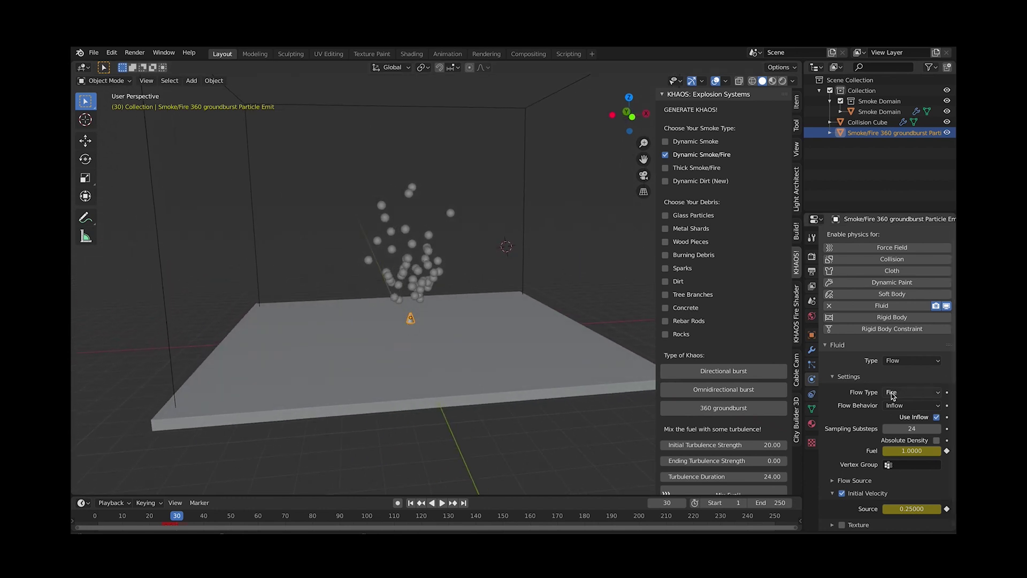
{"action": "left_click", "coordinate": [812, 365]}
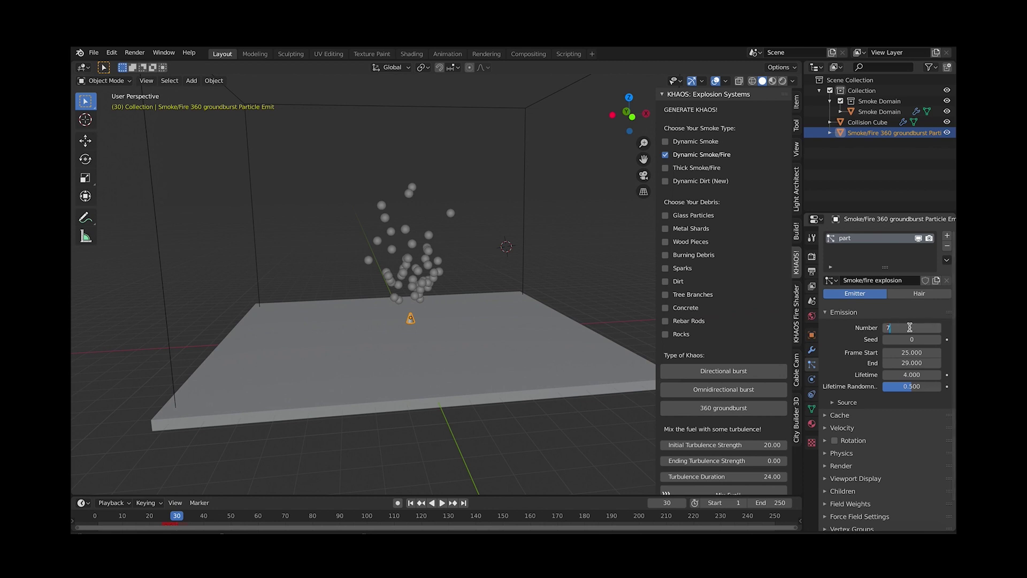
Set the emitter to 750 particles with a lifetime of 3.
{"action": "key", "text": "Return"}
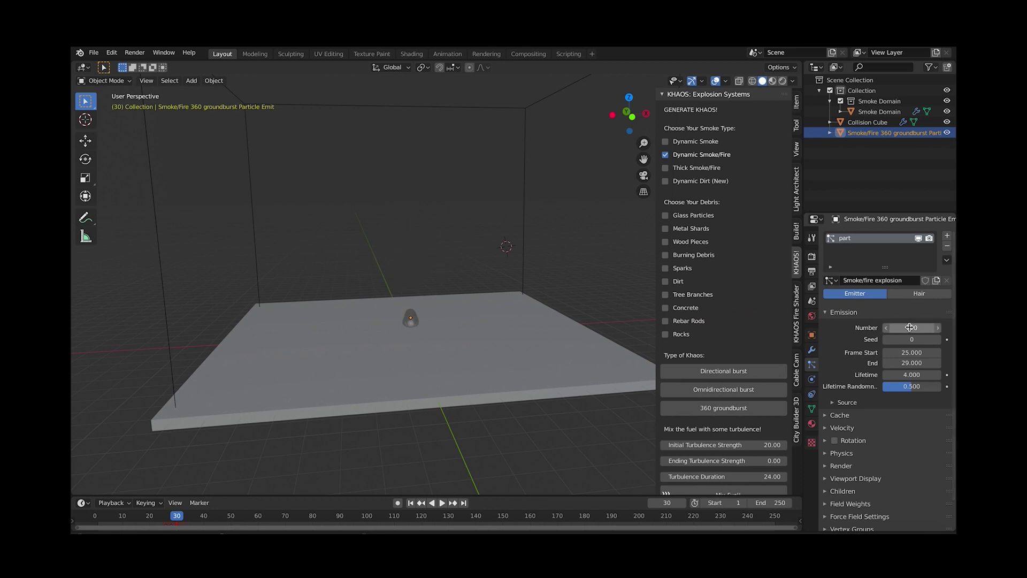
{"action": "scroll", "coordinate": [847, 374], "scroll_direction": "down", "scroll_amount": 2}
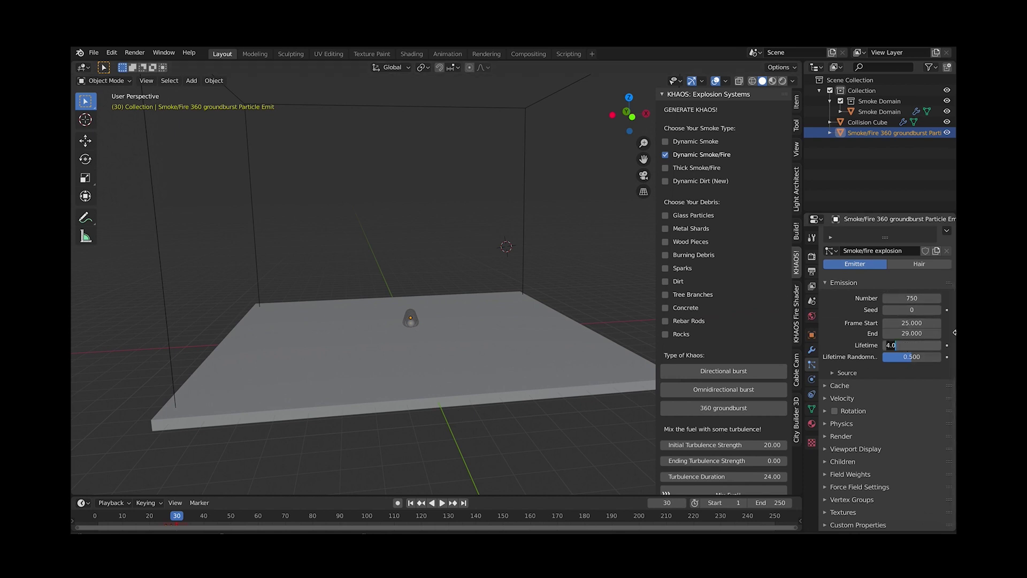
{"action": "type", "text": "3"}
{"action": "key", "text": "Return"}
Set the particle Normal velocity to 24 m/s and velocity Randomize to 32.
{"action": "left_click", "coordinate": [826, 398]}
{"action": "scroll", "coordinate": [899, 364], "scroll_direction": "down", "scroll_amount": 3}
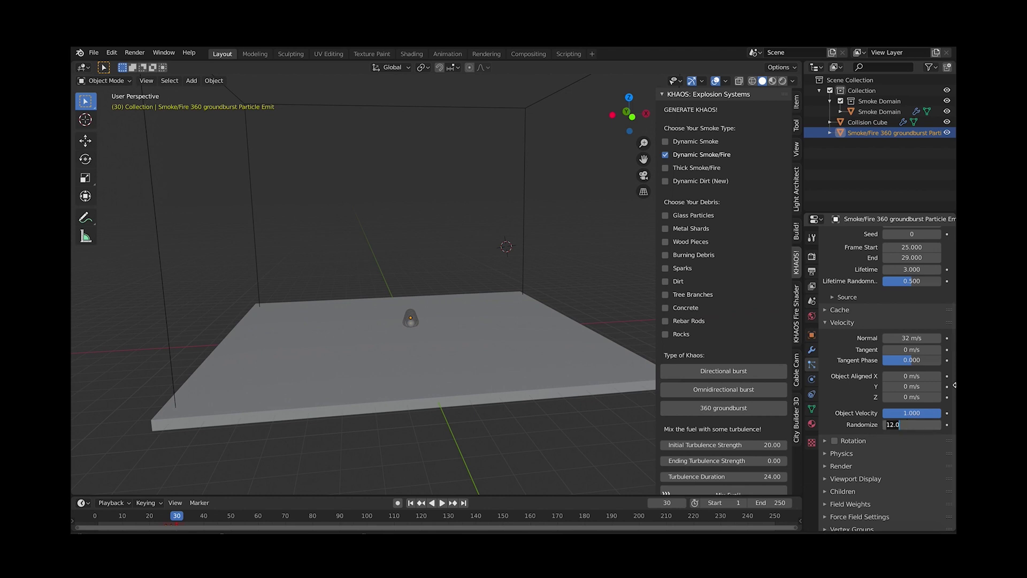
{"action": "type", "text": "22"}
{"action": "key", "text": "Return"}
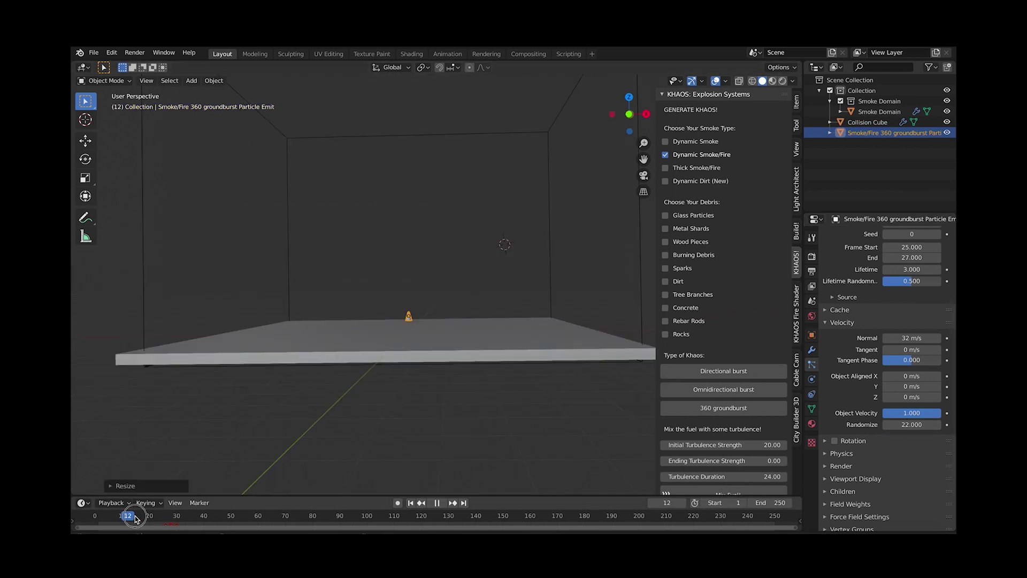
{"action": "left_click", "coordinate": [908, 418]}
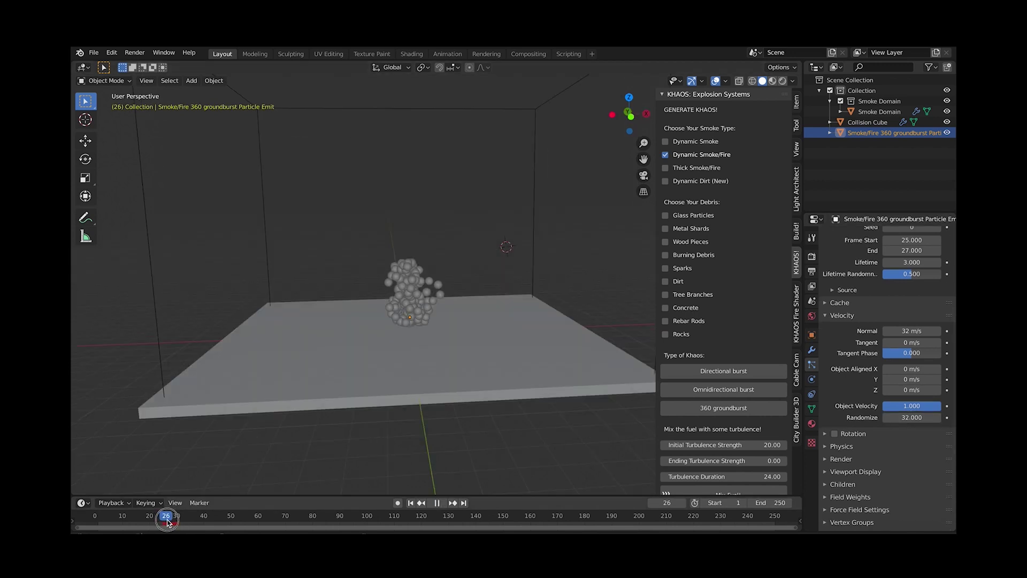
Adjust the emitter's height on Z and play the burst from frame 15 to 30.
{"action": "left_click_drag", "start_coordinate": [165, 523], "coordinate": [173, 523]}
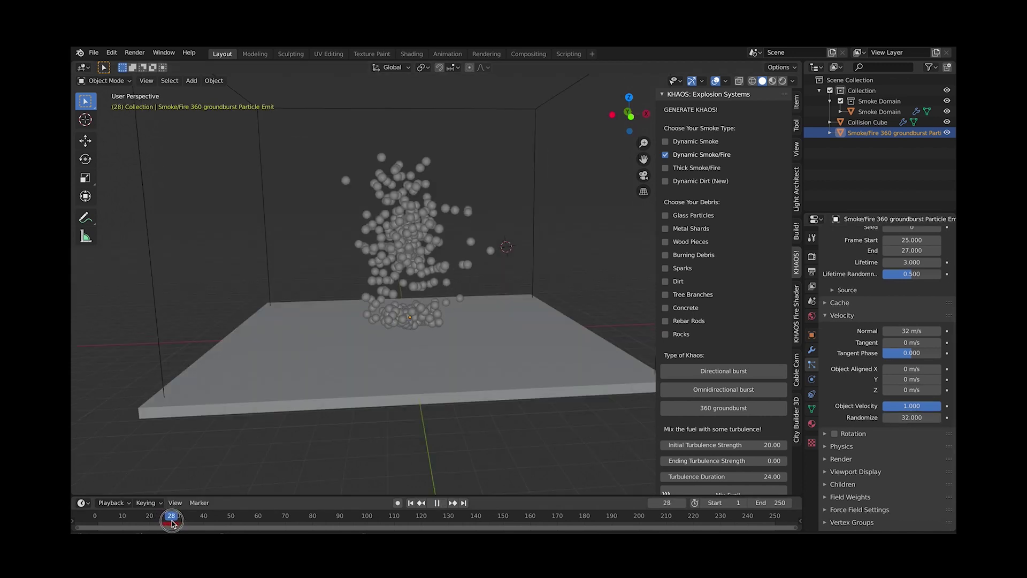
{"action": "key", "text": "g"}
{"action": "key", "text": "z"}
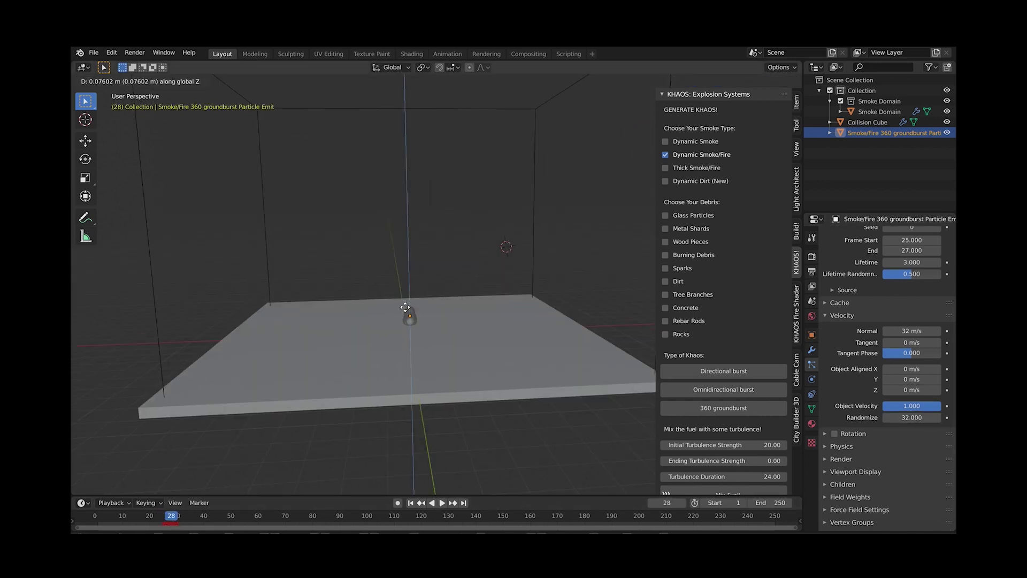
{"action": "left_click", "coordinate": [405, 307]}
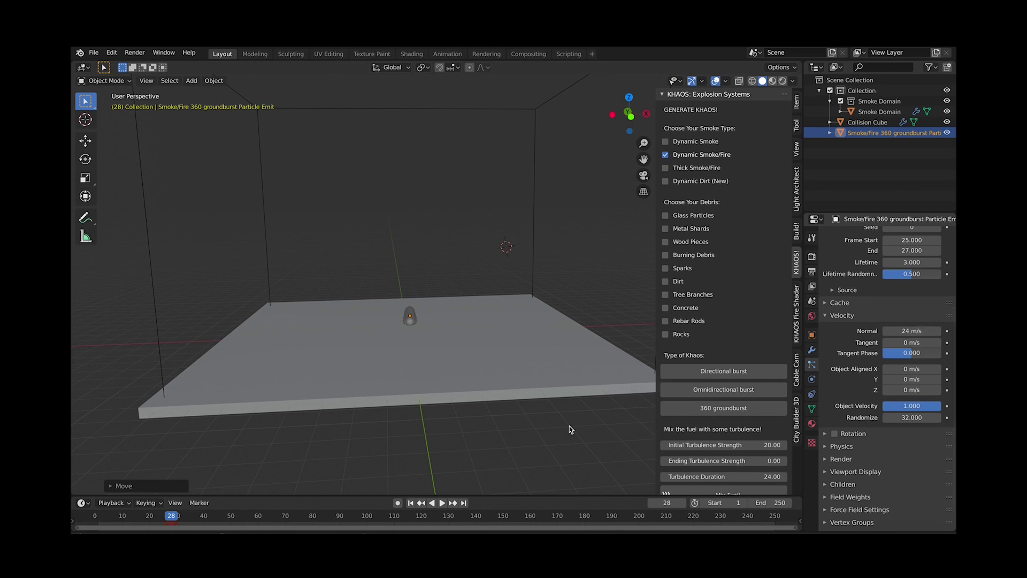
{"action": "left_click", "coordinate": [136, 517]}
{"action": "key", "text": "space"}
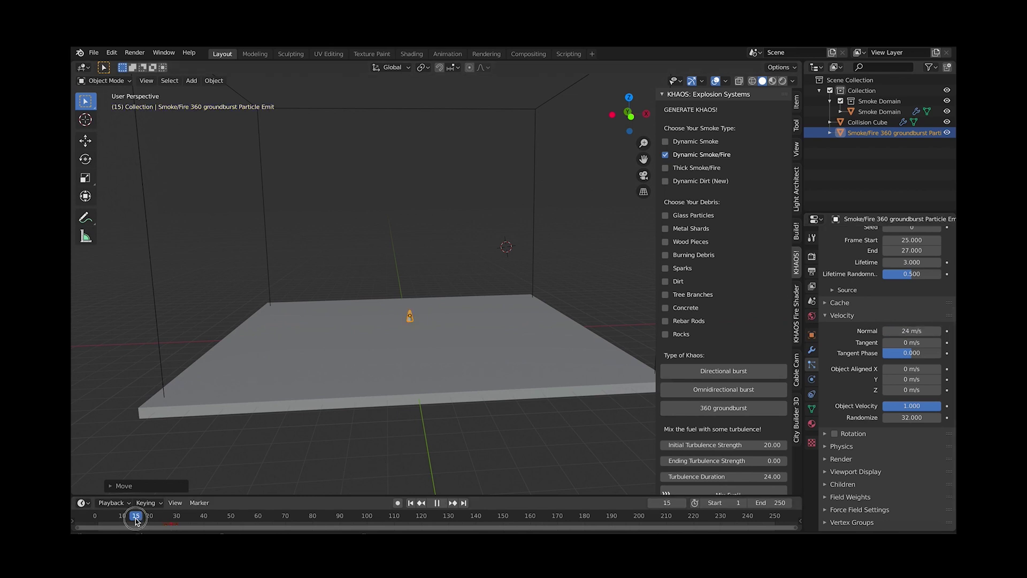
{"action": "key", "text": "space"}
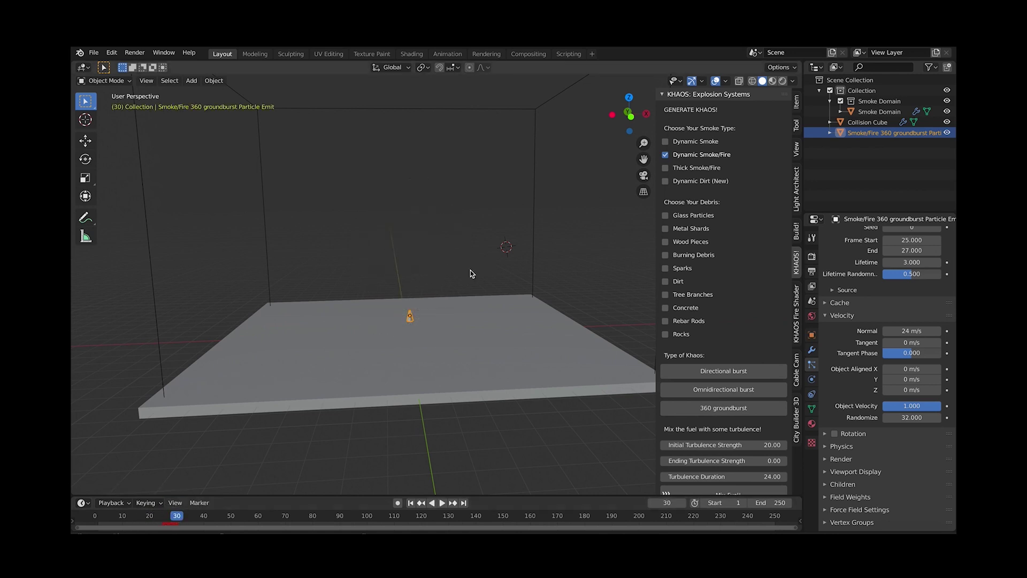
{"action": "middle_click_drag", "start_coordinate": [470, 271], "coordinate": [487, 300]}
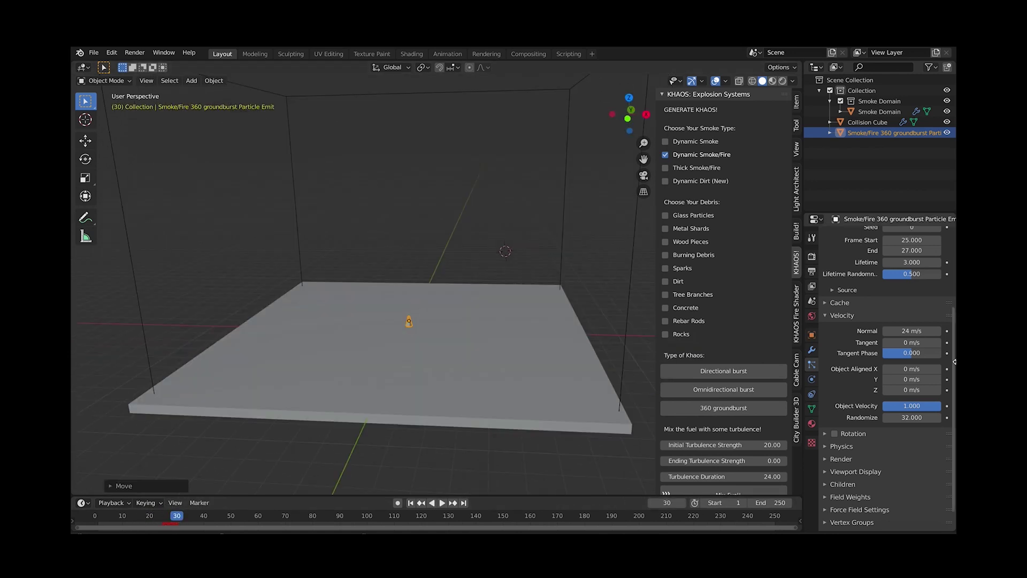
Display the groundburst particles as crosses in the viewport.
{"action": "scroll", "coordinate": [875, 512], "scroll_direction": "down", "scroll_amount": 1}
{"action": "scroll", "coordinate": [875, 512], "scroll_direction": "down", "scroll_amount": 1}
{"action": "left_click", "coordinate": [827, 449]}
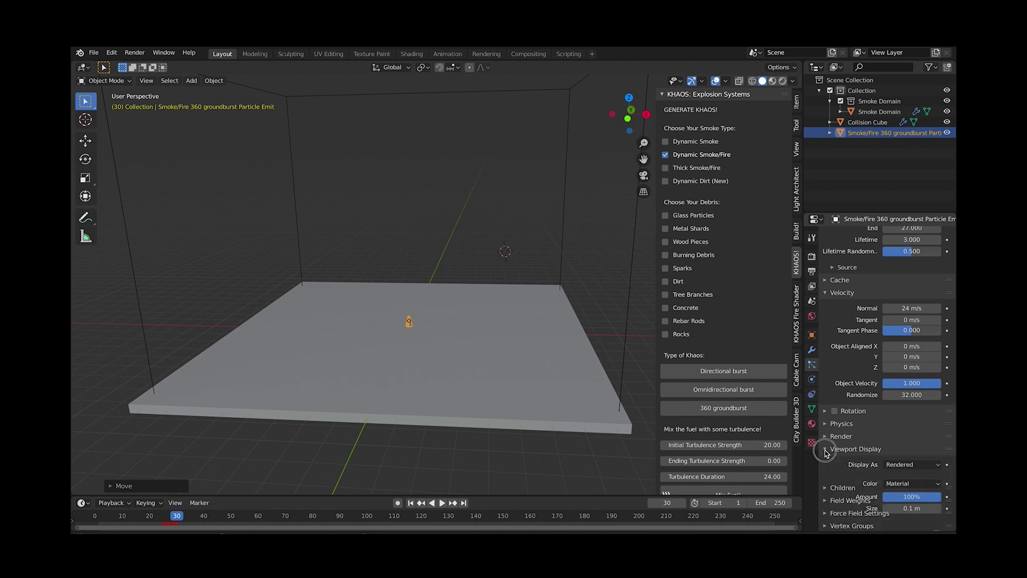
{"action": "left_click", "coordinate": [908, 464]}
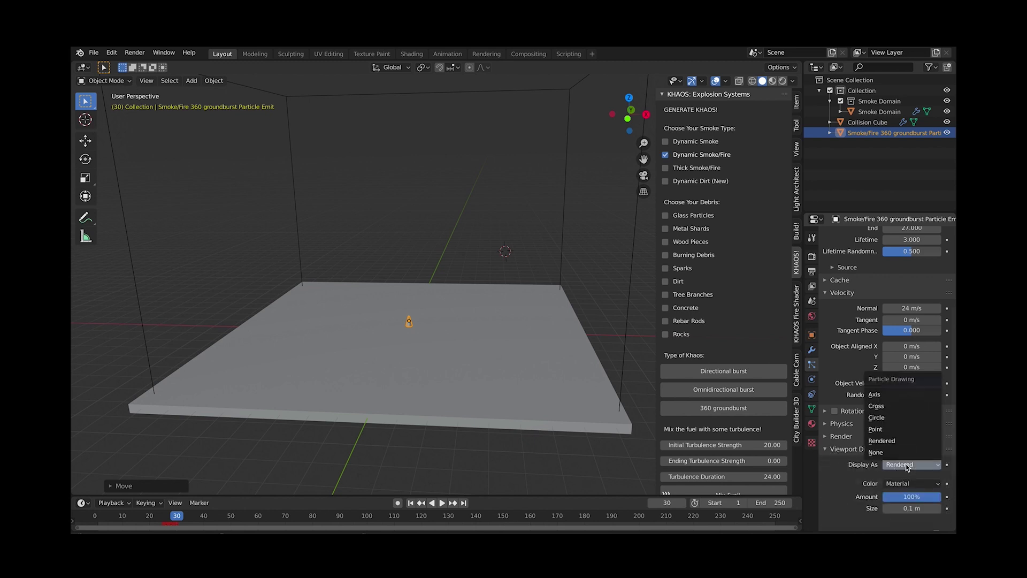
{"action": "left_click", "coordinate": [876, 405]}
Play the burst from frame 12 to 29 and view it from a low side angle.
{"action": "key", "text": "space"}
{"action": "left_click", "coordinate": [127, 516]}
{"action": "left_click_drag", "start_coordinate": [159, 516], "coordinate": [174, 515]}
{"action": "key", "text": "space"}
{"action": "middle_click_drag", "start_coordinate": [460, 284], "coordinate": [480, 262]}
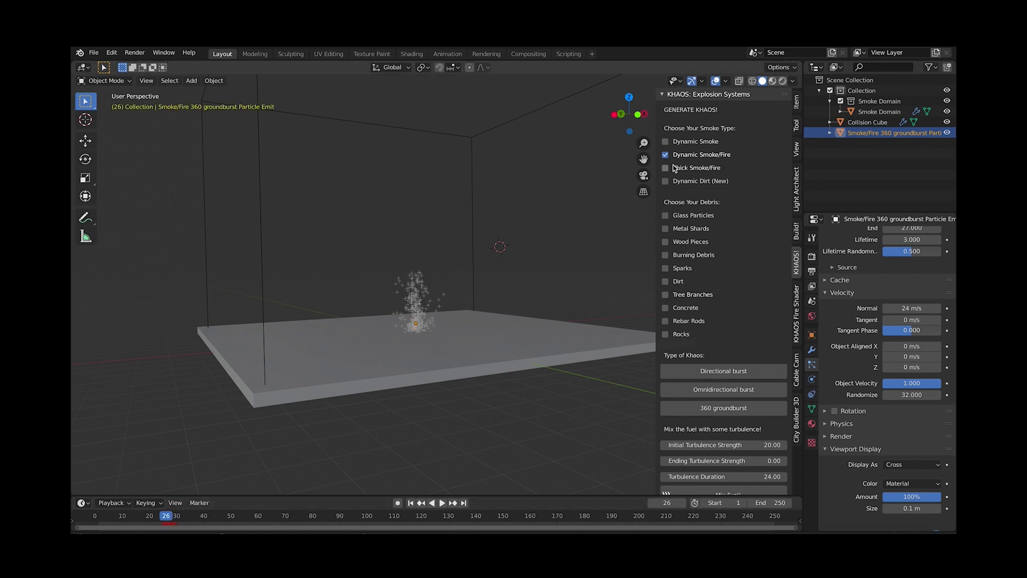
Add an Omnidirectional burst emitter and scrub the timeline to check its particles.
{"action": "left_click", "coordinate": [724, 390]}
{"action": "middle_click_drag", "start_coordinate": [407, 387], "coordinate": [449, 327]}
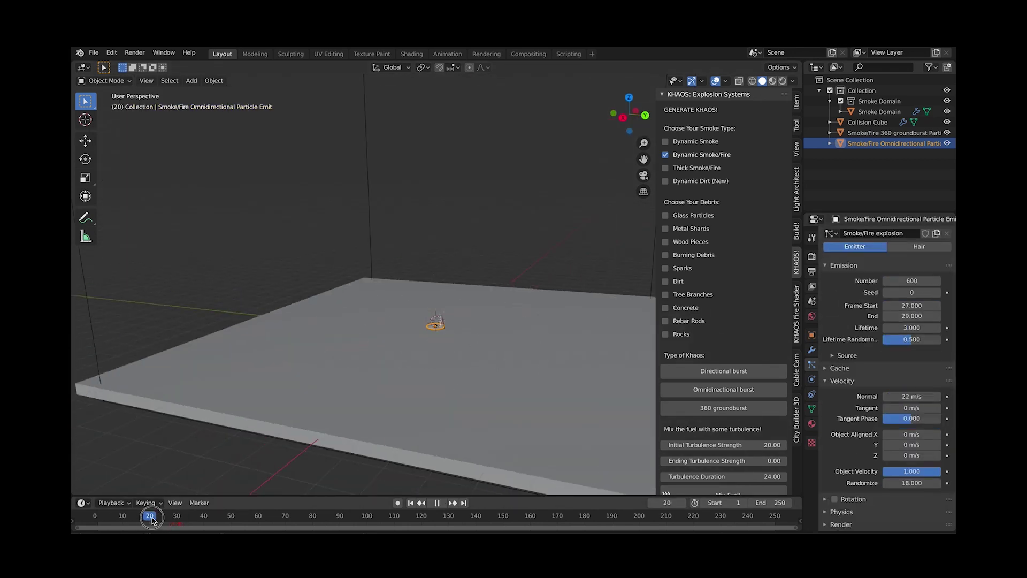
{"action": "left_click_drag", "start_coordinate": [152, 516], "coordinate": [180, 518]}
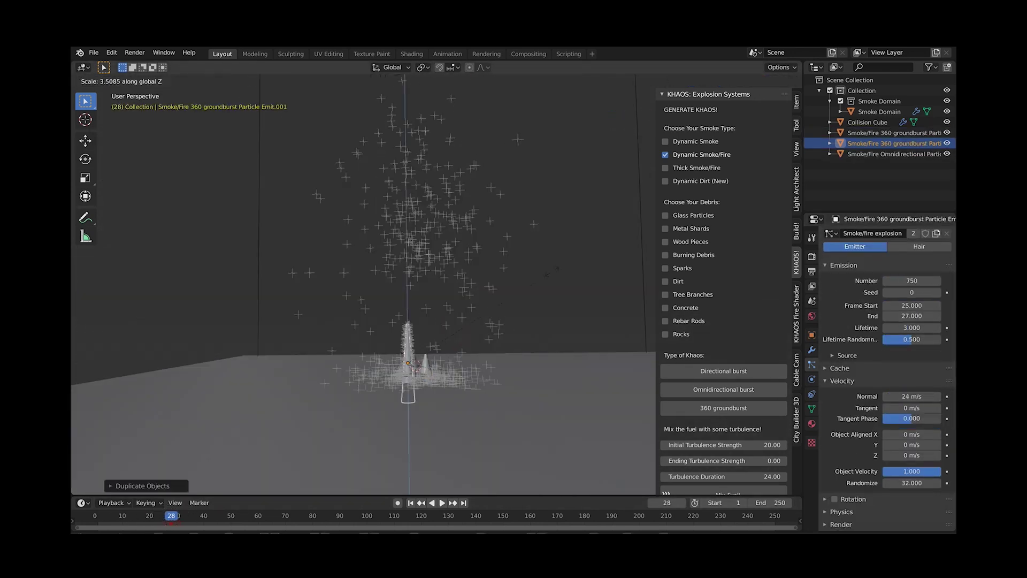
Set the duplicated groundburst emitter's start frame to 25 and preview the staggered bursts.
{"action": "double_click", "coordinate": [911, 352]}
{"action": "type", "text": "25.0"}
{"action": "key", "text": "Return"}
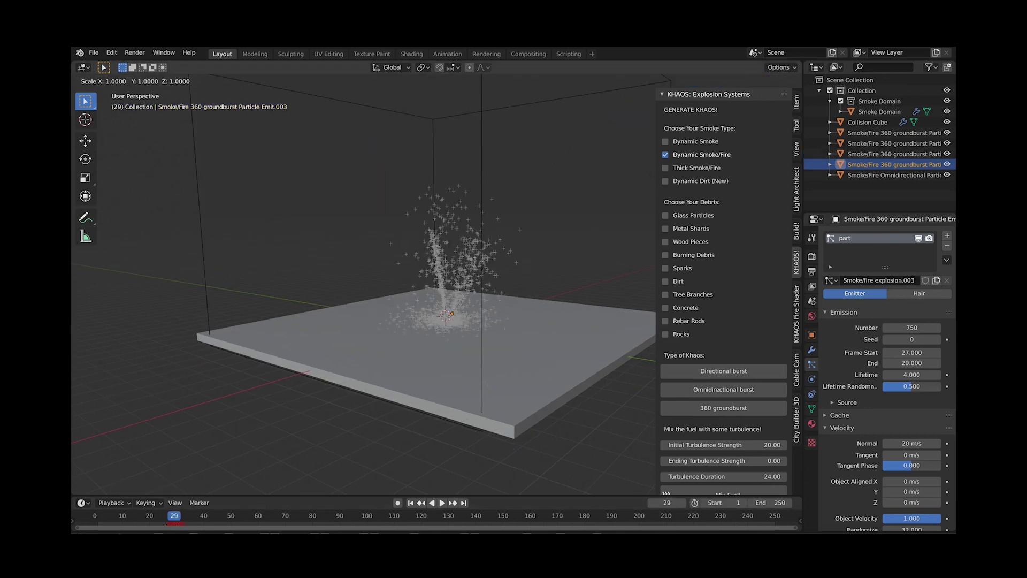
{"action": "key", "text": "Escape"}
{"action": "mouse_move", "coordinate": [174, 516]}
{"action": "left_mouse_down"}
{"action": "mouse_move", "coordinate": [149, 516]}
{"action": "mouse_move", "coordinate": [179, 516]}
{"action": "left_mouse_up"}
{"action": "middle_click_drag", "start_coordinate": [339, 355], "coordinate": [533, 151]}
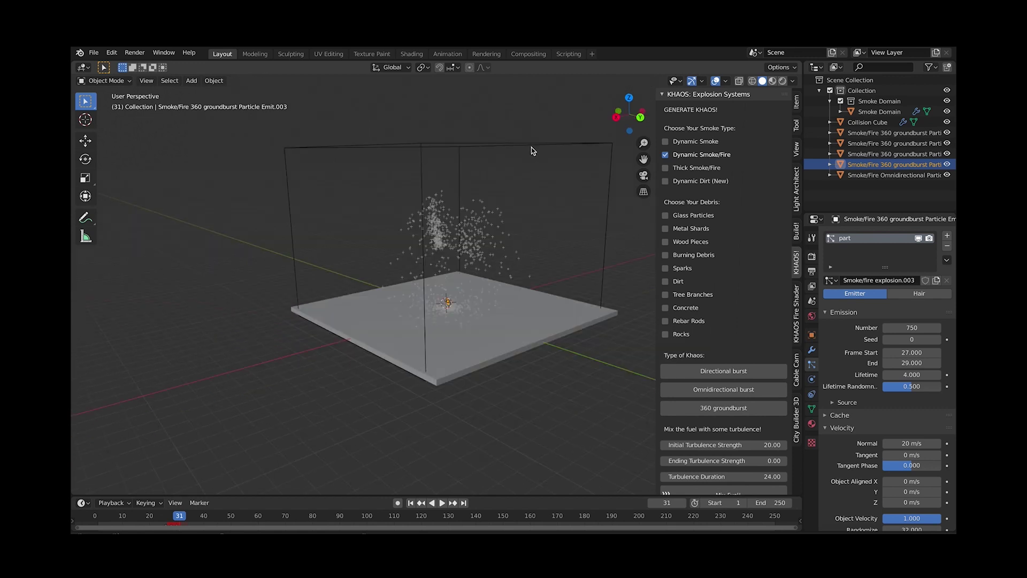
Select the Smoke Domain and bring up its physics settings.
{"action": "left_click", "coordinate": [536, 147]}
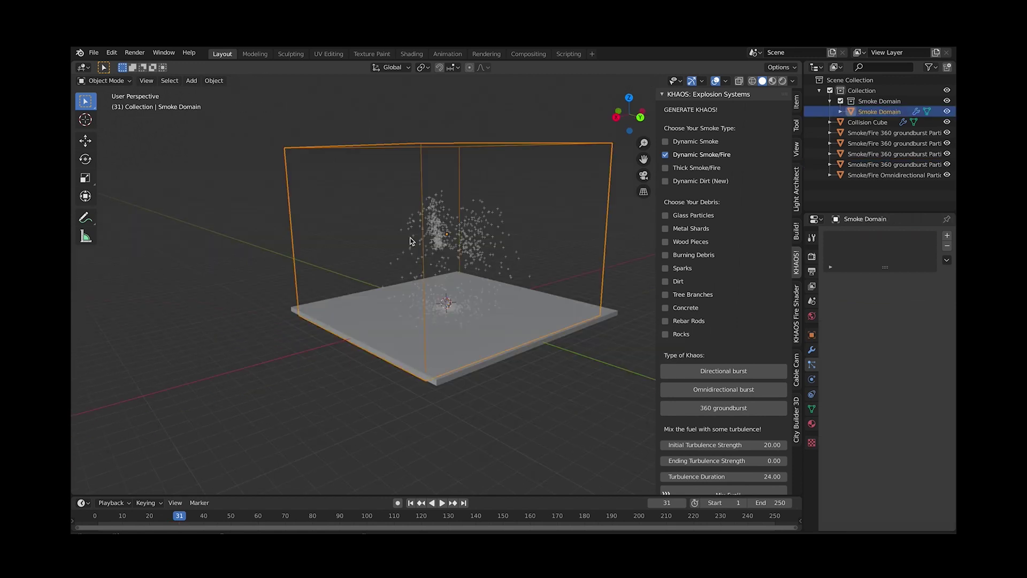
{"action": "left_click", "coordinate": [811, 380]}
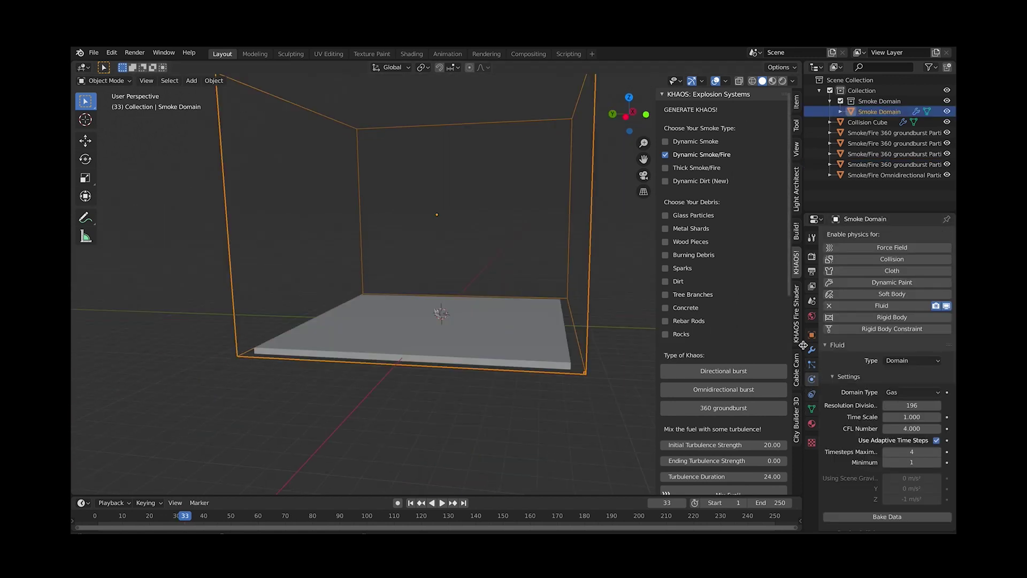
{"action": "left_click_drag", "start_coordinate": [816, 371], "coordinate": [773, 345]}
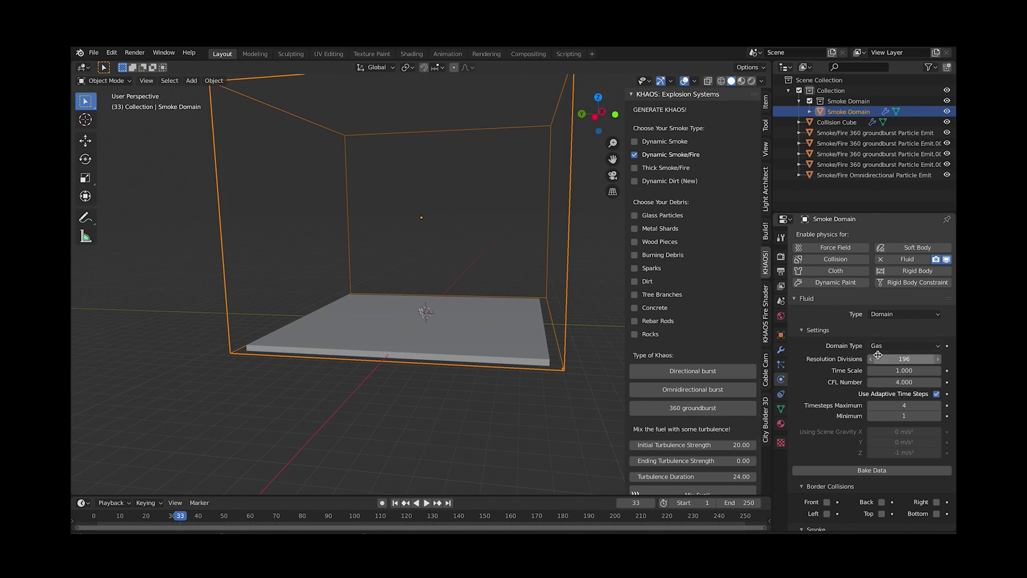
{"action": "scroll", "coordinate": [838, 376], "scroll_direction": "down", "scroll_amount": 2}
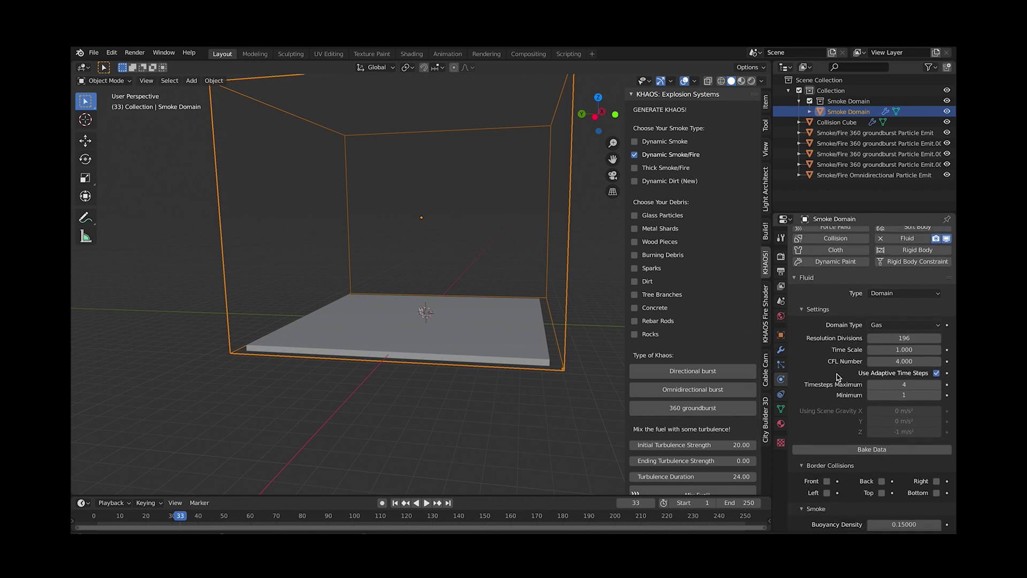
{"action": "scroll", "coordinate": [838, 376], "scroll_direction": "up", "scroll_amount": 2}
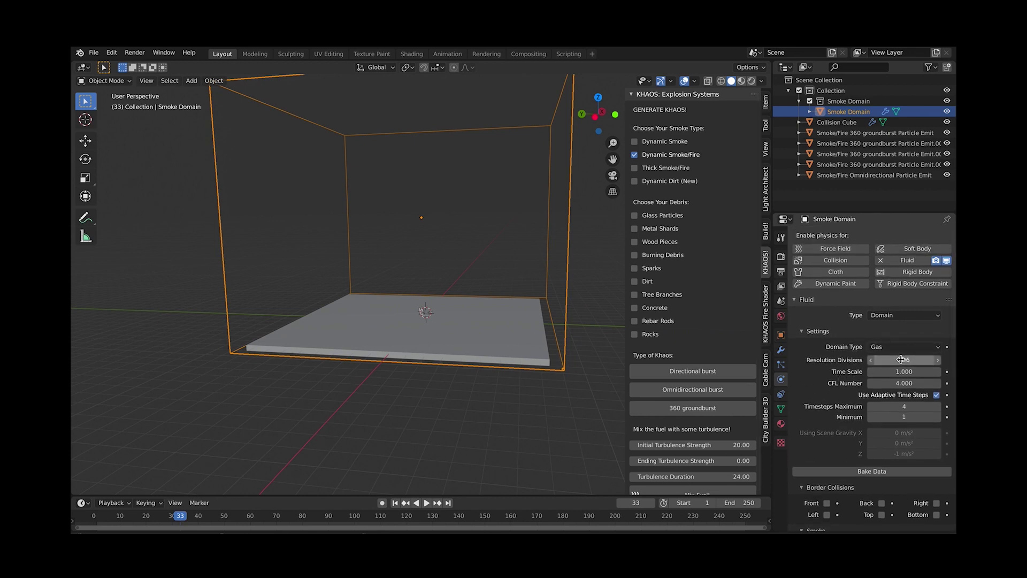
{"action": "scroll", "coordinate": [828, 431], "scroll_direction": "down", "scroll_amount": 8}
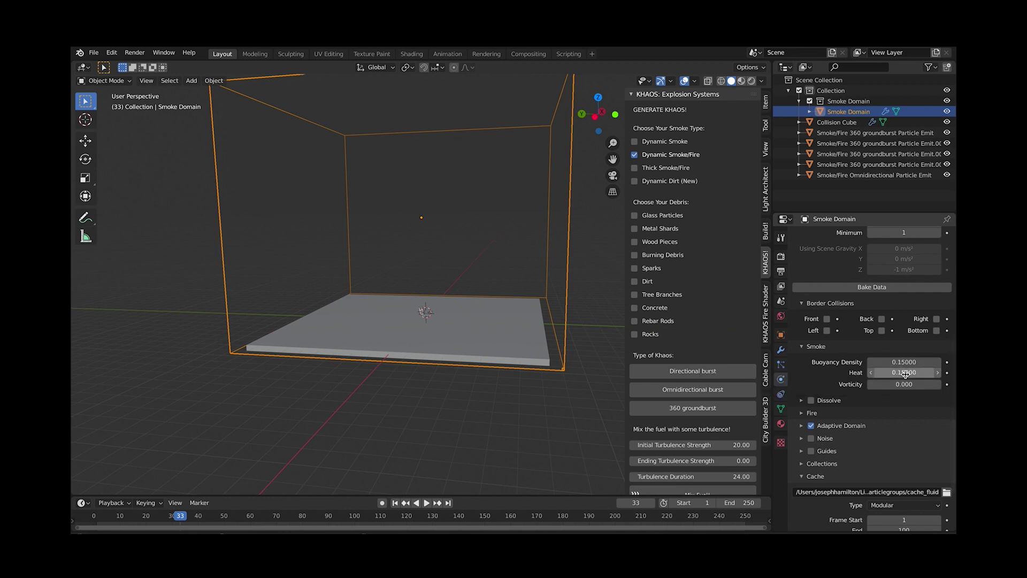
{"action": "scroll", "coordinate": [904, 373], "scroll_direction": "up", "scroll_amount": 8}
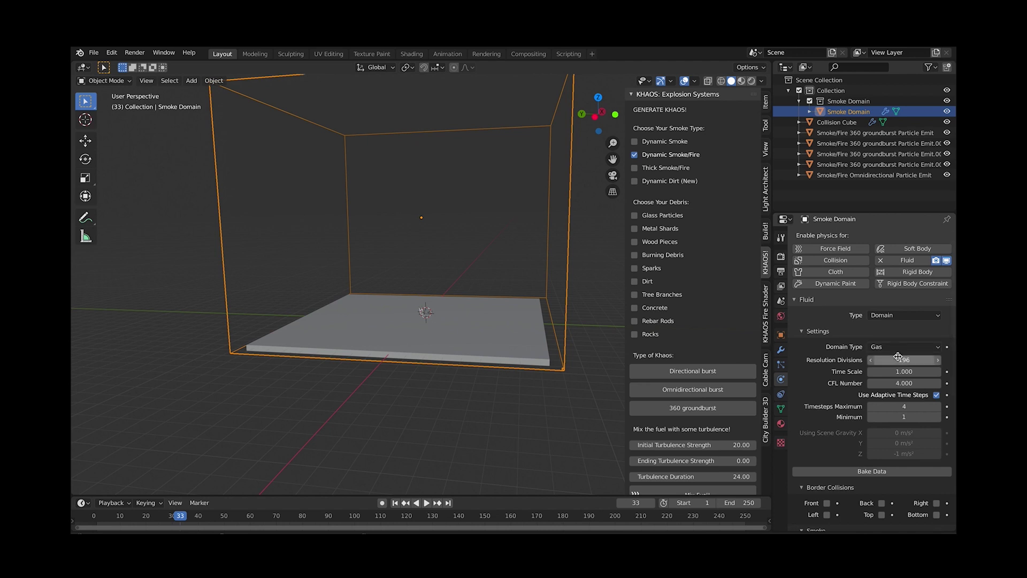
{"action": "scroll", "coordinate": [828, 429], "scroll_direction": "down", "scroll_amount": 8}
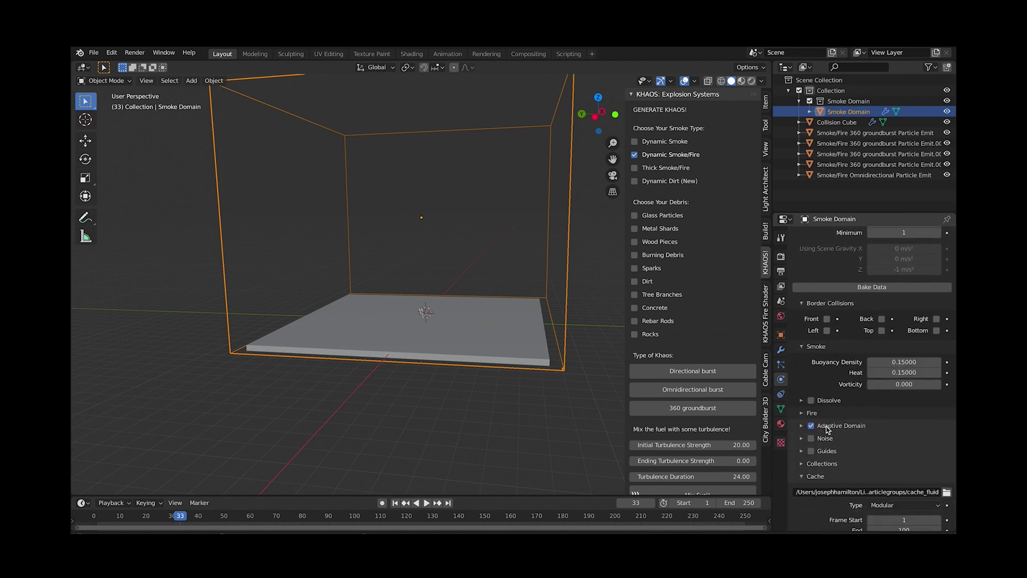
Set smoke vorticity to 0.01 and fire reaction speed to 0.2.
{"action": "left_click", "coordinate": [905, 385]}
{"action": "type", "text": "0.01"}
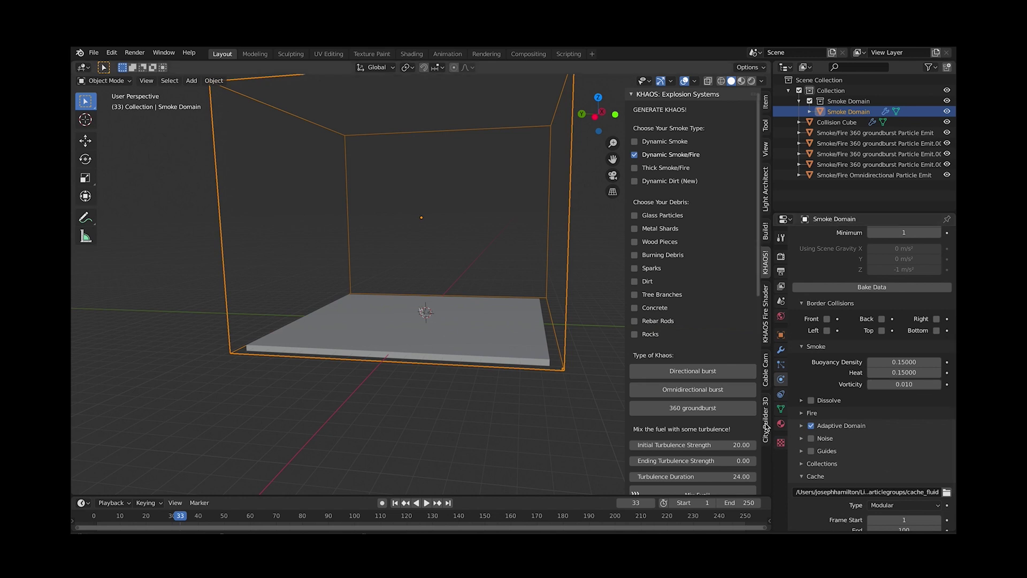
{"action": "left_click", "coordinate": [802, 414]}
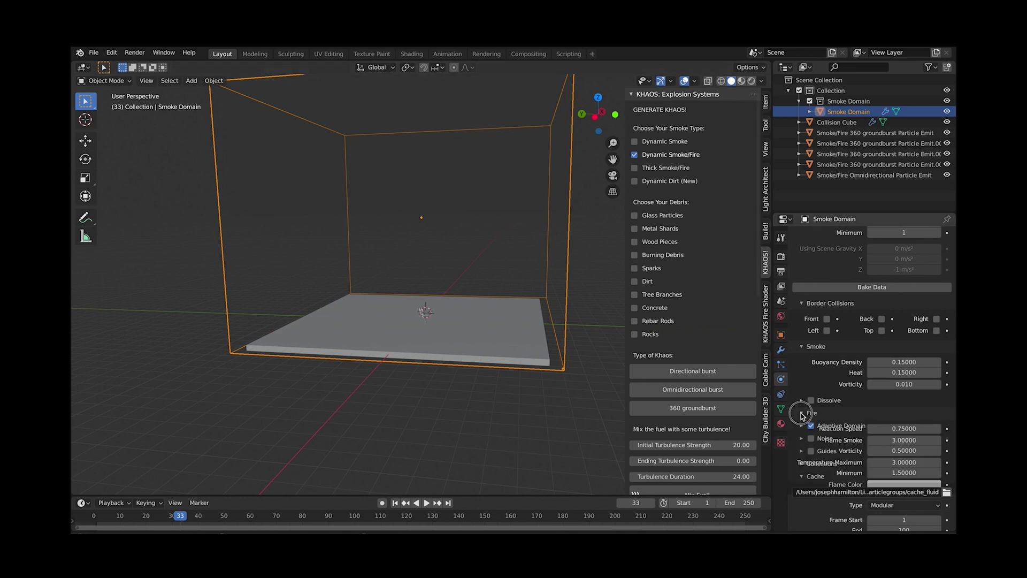
{"action": "left_click", "coordinate": [921, 428]}
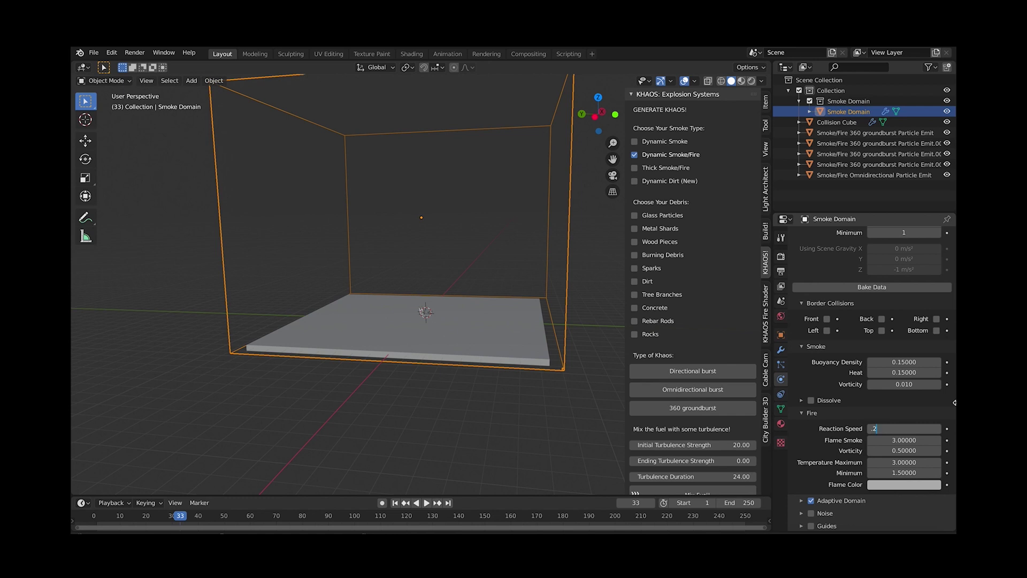
{"action": "scroll", "coordinate": [847, 377], "scroll_direction": "down", "scroll_amount": 5}
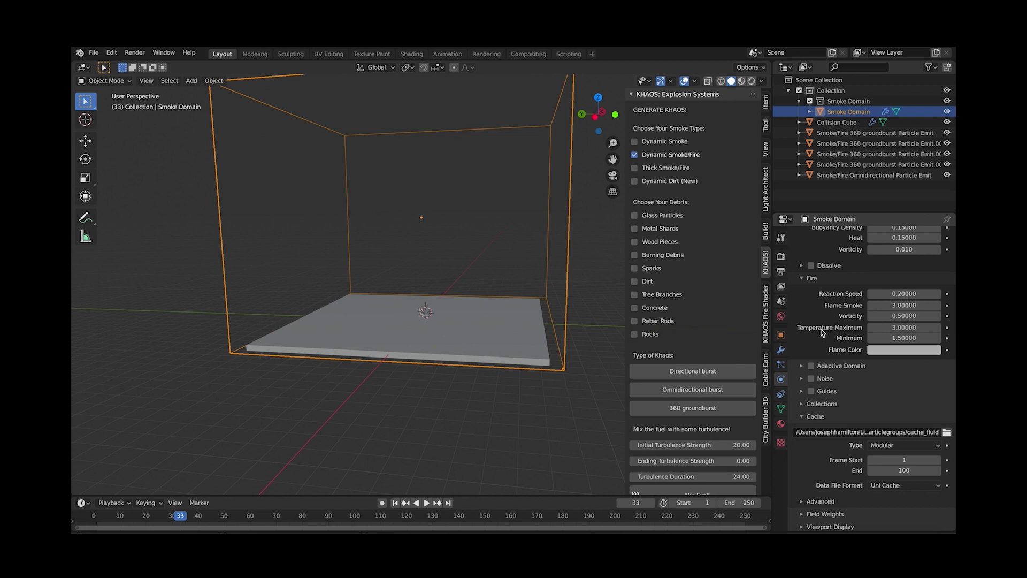
Point the fluid cache at a new folder named 'quick exp cachee'.
{"action": "scroll", "coordinate": [823, 332], "scroll_direction": "up", "scroll_amount": 3}
{"action": "left_click", "coordinate": [947, 492]}
{"action": "left_click", "coordinate": [765, 438]}
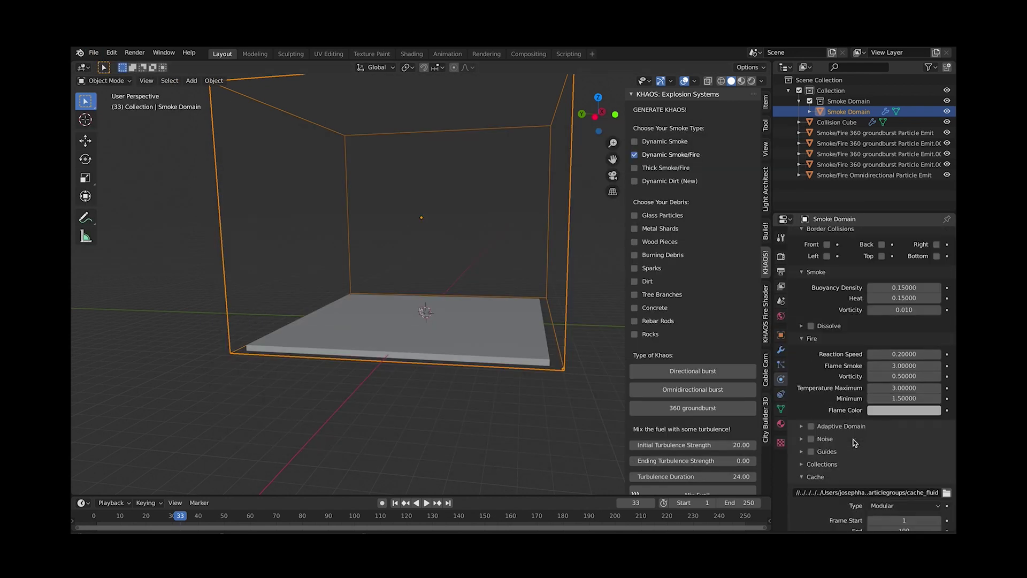
{"action": "scroll", "coordinate": [855, 442], "scroll_direction": "down", "scroll_amount": 3}
{"action": "left_click", "coordinate": [947, 430]}
{"action": "left_click", "coordinate": [420, 152]}
{"action": "type", "text": "quick exp"}
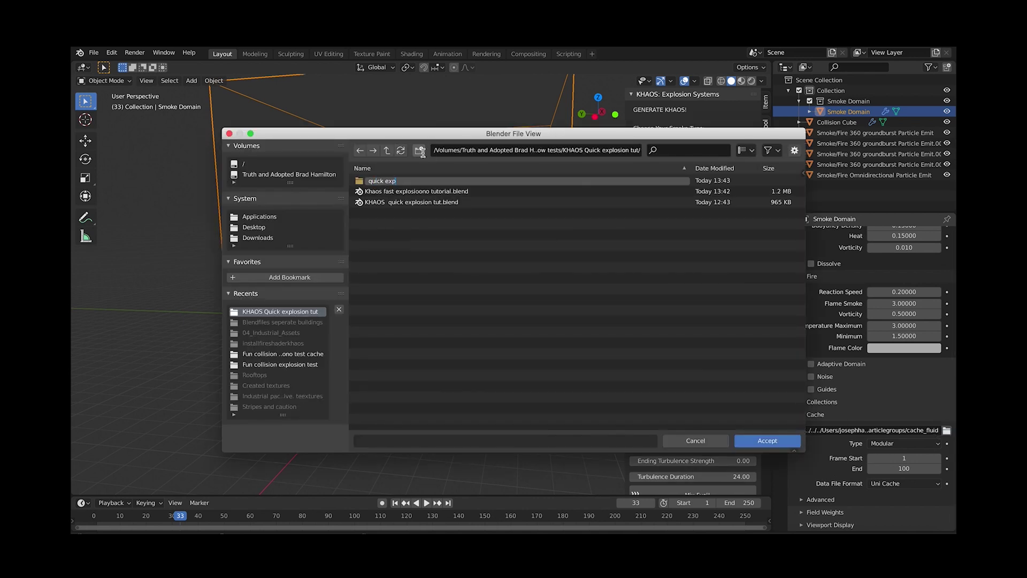
{"action": "type", "text": " cachee"}
{"action": "key", "text": "Return"}
Set the cache end frame to 150 and bake the smoke simulation data.
{"action": "left_click", "coordinate": [767, 440]}
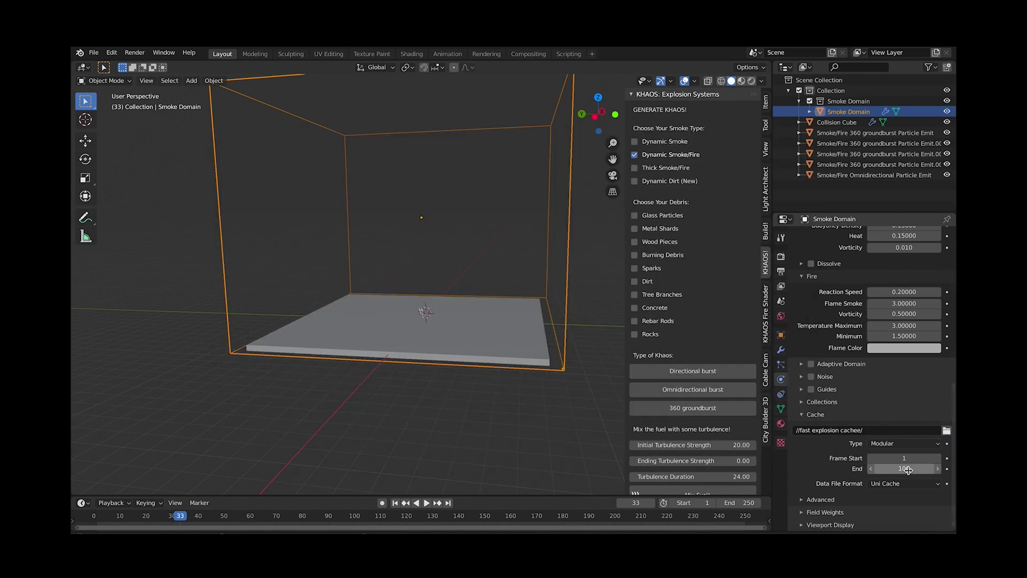
{"action": "key", "text": "Return"}
{"action": "scroll", "coordinate": [909, 449], "scroll_direction": "up", "scroll_amount": 10}
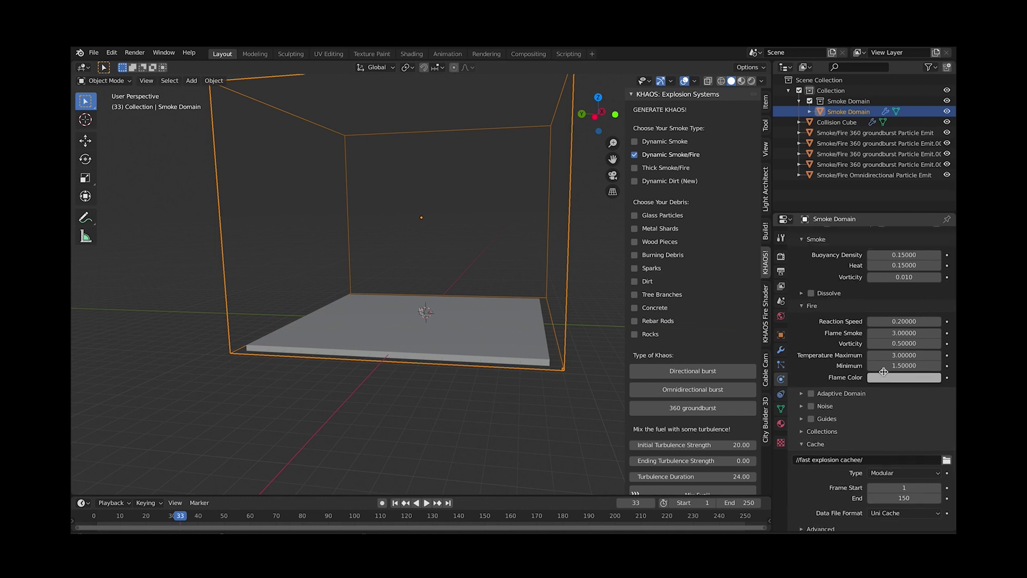
{"action": "left_click", "coordinate": [878, 455]}
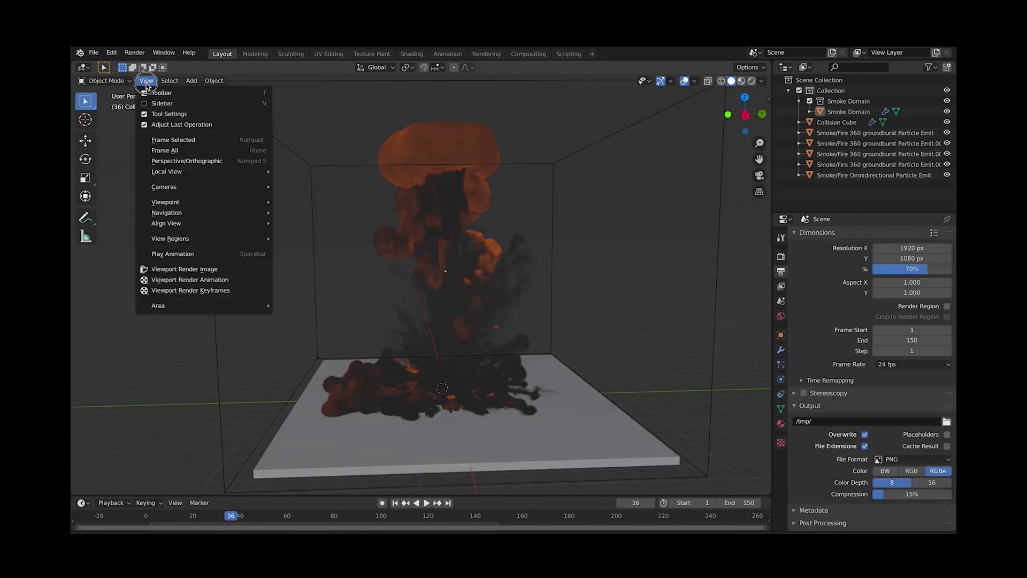
Play a viewport-rendered animation of the baked explosion and view it at an angle.
{"action": "left_click", "coordinate": [187, 280]}
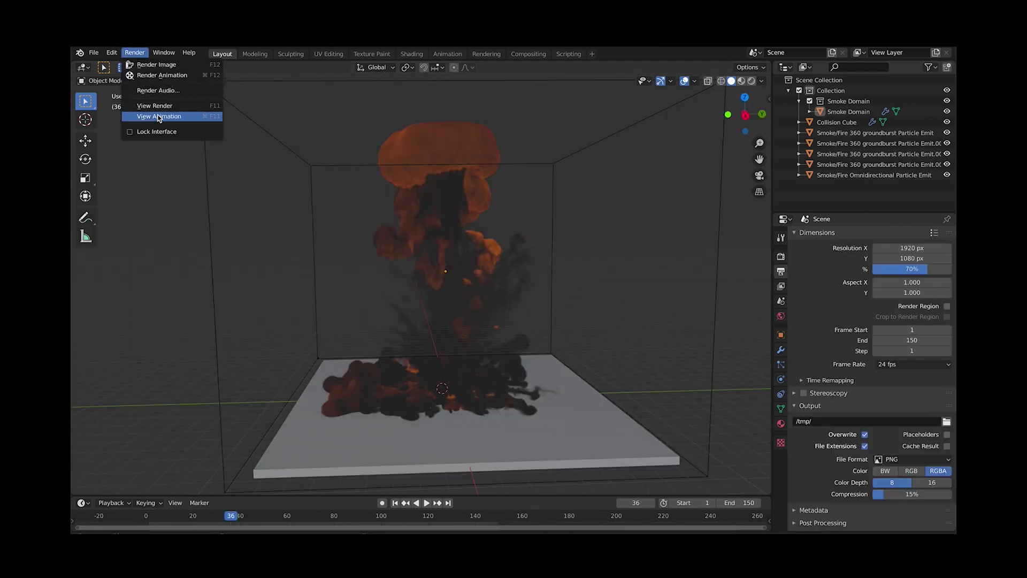
{"action": "left_click", "coordinate": [161, 118]}
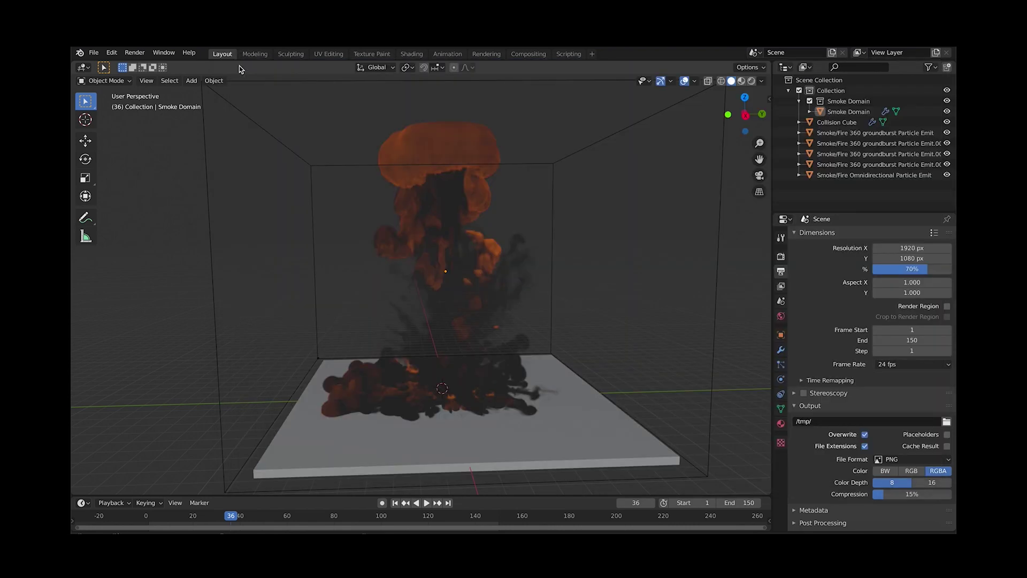
{"action": "middle_click_drag", "start_coordinate": [407, 353], "coordinate": [607, 177]}
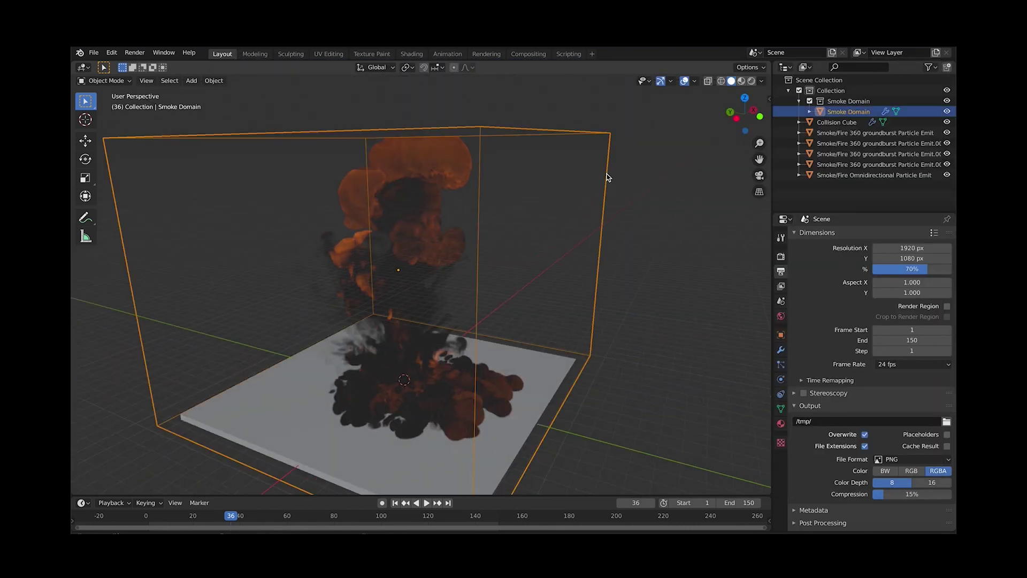
Enable Noise at upres factor 2 on the Smoke Domain and bake the noise.
{"action": "left_click", "coordinate": [780, 378]}
{"action": "scroll", "coordinate": [803, 374], "scroll_direction": "down", "scroll_amount": 10}
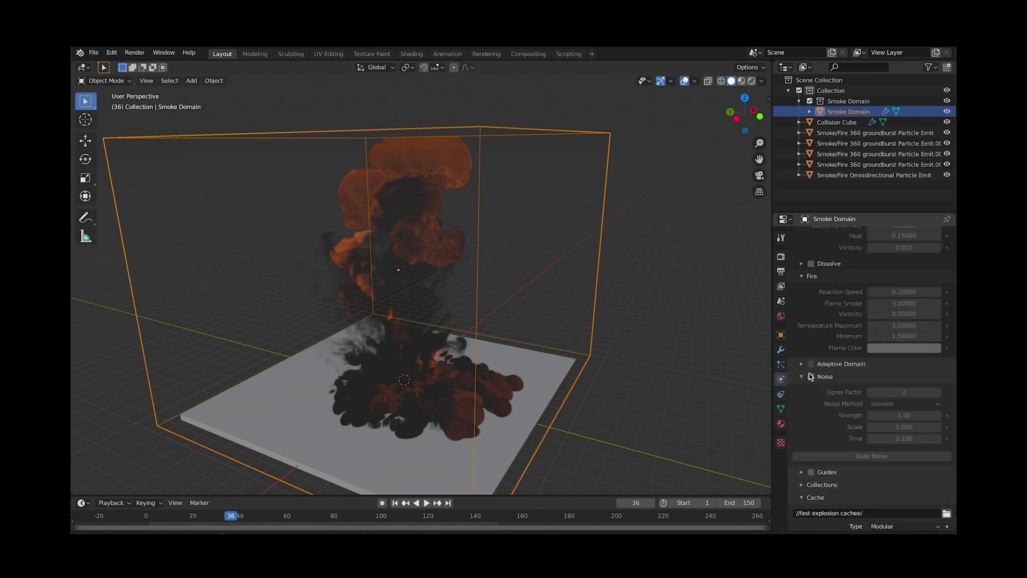
{"action": "left_click", "coordinate": [811, 377]}
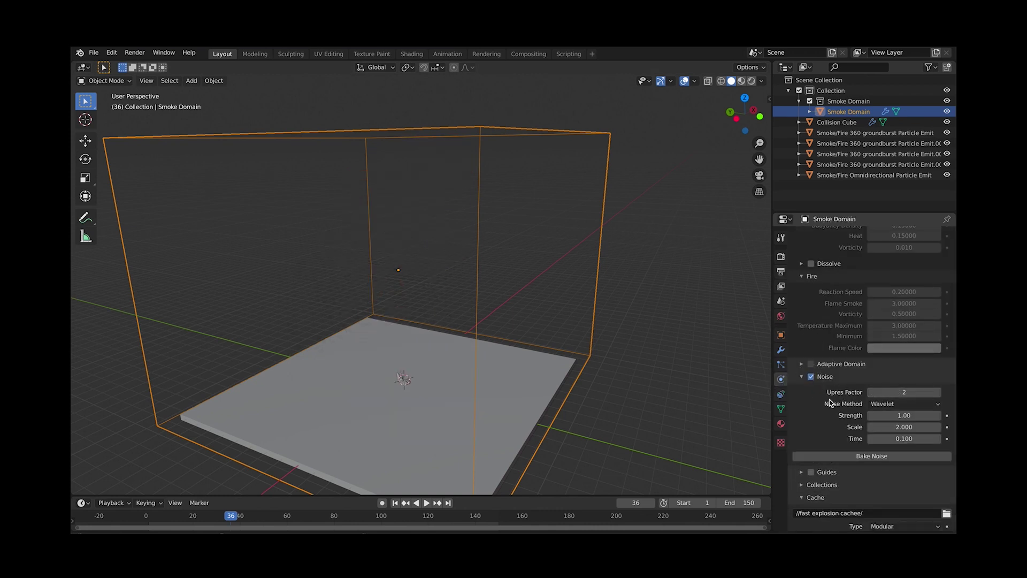
{"action": "scroll", "coordinate": [832, 412], "scroll_direction": "down", "scroll_amount": 3}
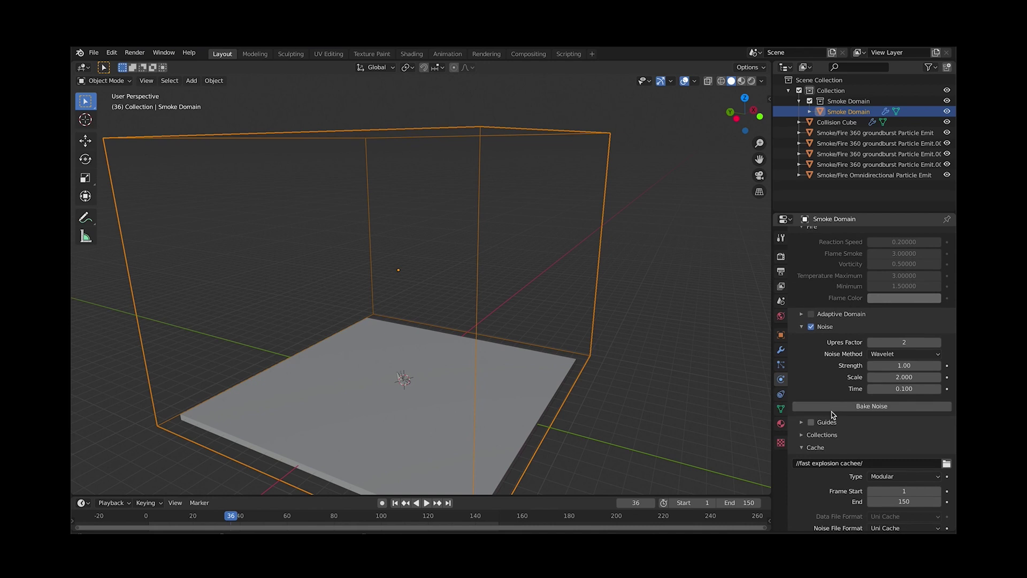
{"action": "left_click", "coordinate": [861, 406]}
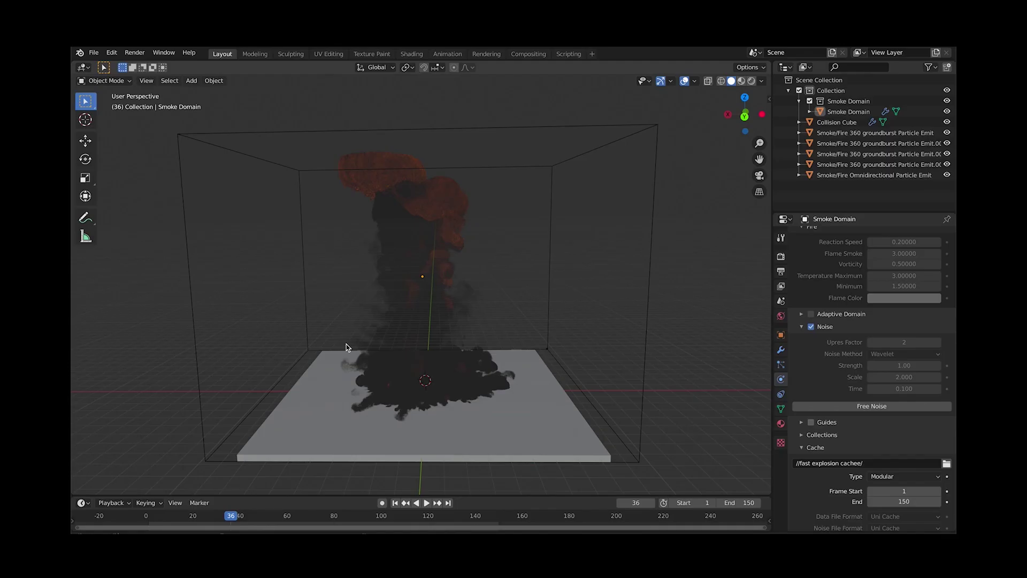
{"action": "middle_click_drag", "start_coordinate": [346, 346], "coordinate": [369, 357]}
Add a camera, slide it along the X axis, and view the scene through it.
{"action": "key", "text": "shift+a"}
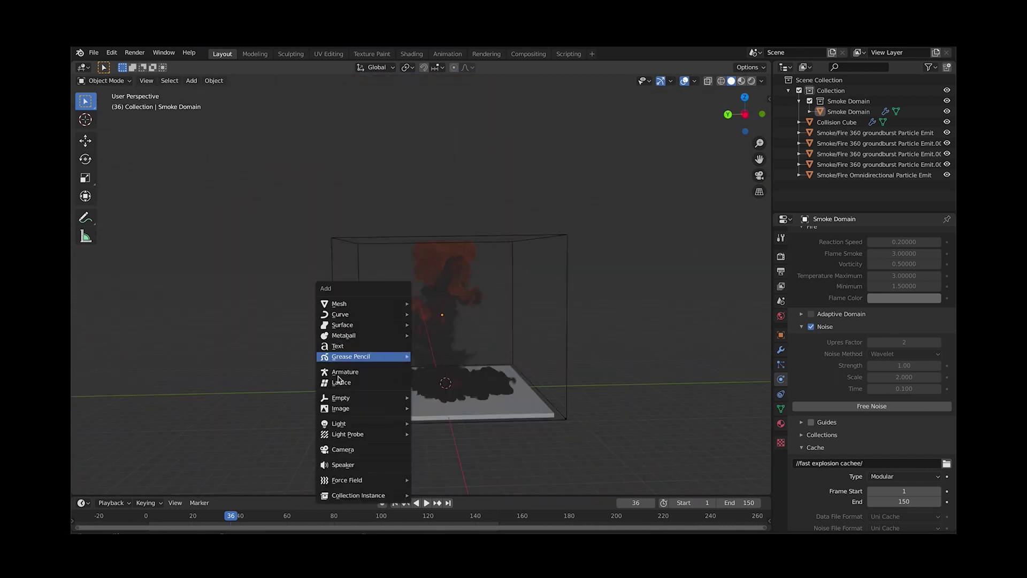
{"action": "left_click", "coordinate": [353, 452]}
{"action": "key", "text": "g"}
{"action": "key", "text": "x"}
{"action": "left_click", "coordinate": [487, 369]}
{"action": "left_click", "coordinate": [146, 81]}
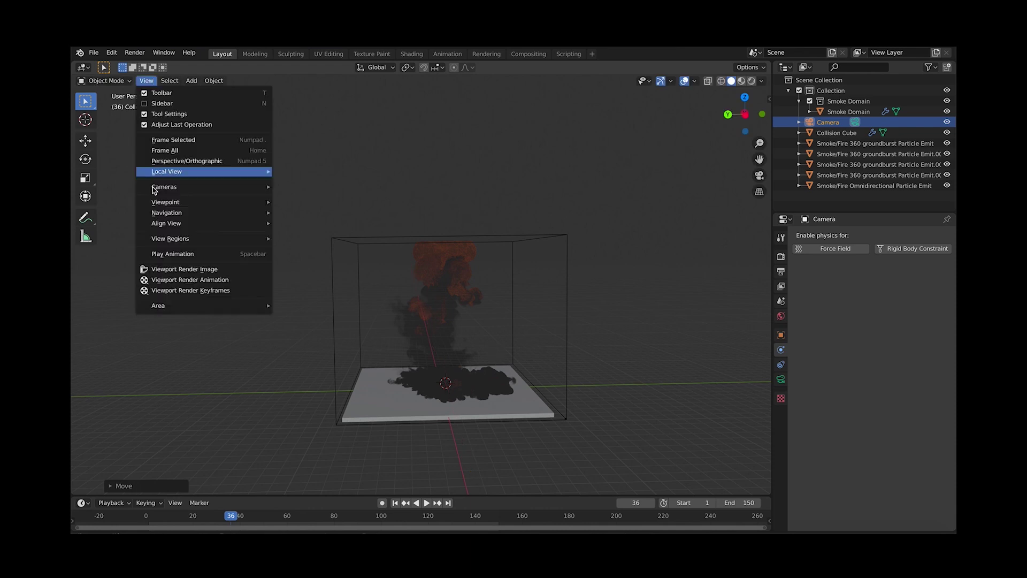
{"action": "left_click", "coordinate": [321, 175]}
{"action": "middle_click_drag", "start_coordinate": [426, 318], "coordinate": [468, 316]}
Place an area light beside the smoke and a rotated duplicate aimed at it.
{"action": "key", "text": "shift+a"}
{"action": "mouse_move", "coordinate": [471, 292]}
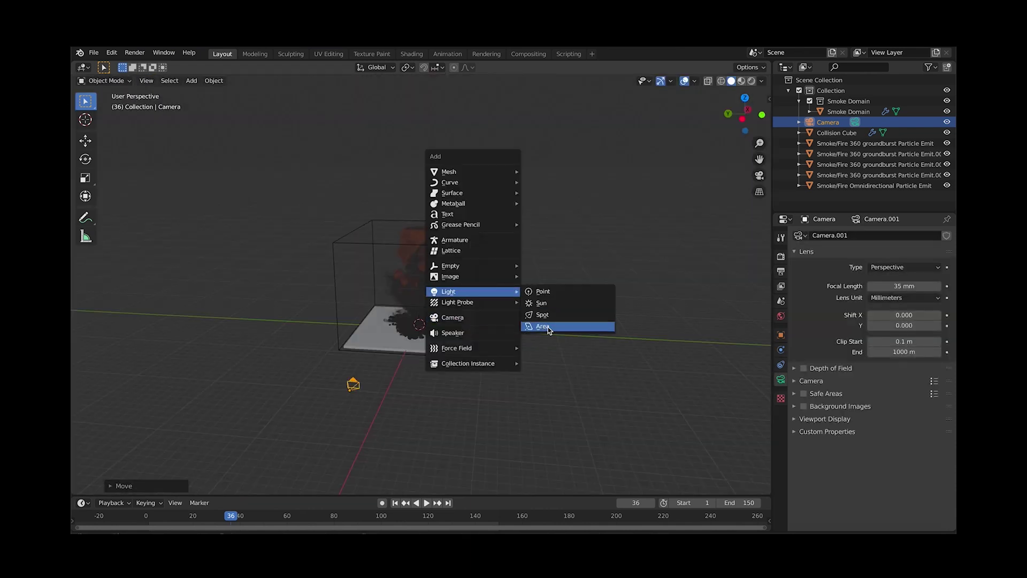
{"action": "left_click", "coordinate": [548, 325]}
{"action": "key", "text": "g"}
{"action": "left_click", "coordinate": [618, 251]}
{"action": "middle_click_drag", "start_coordinate": [618, 252], "coordinate": [530, 197]}
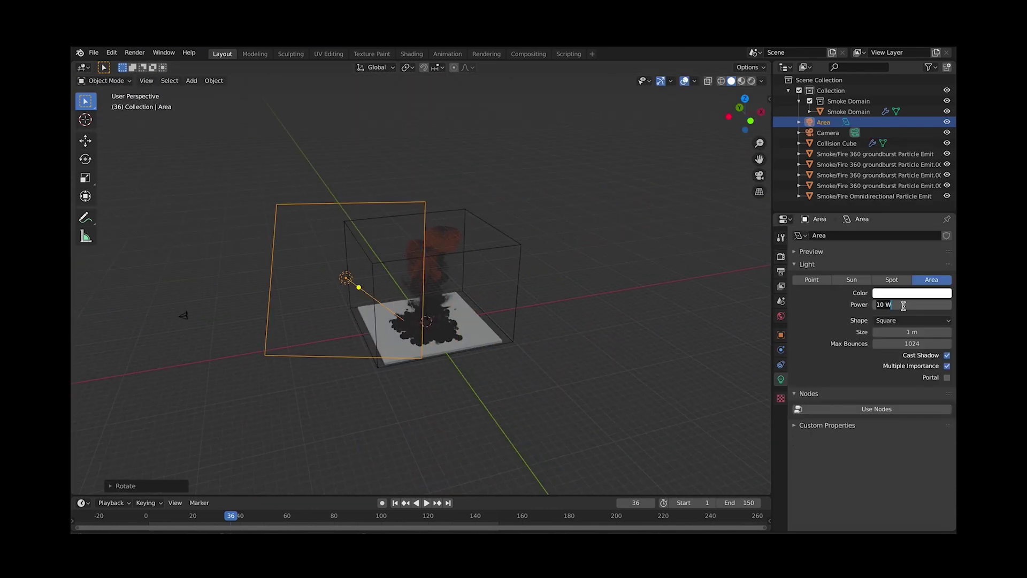
{"action": "middle_click_drag", "start_coordinate": [596, 278], "coordinate": [264, 268]}
{"action": "key", "text": "shift+d"}
{"action": "key", "text": "r"}
{"action": "left_click", "coordinate": [572, 396]}
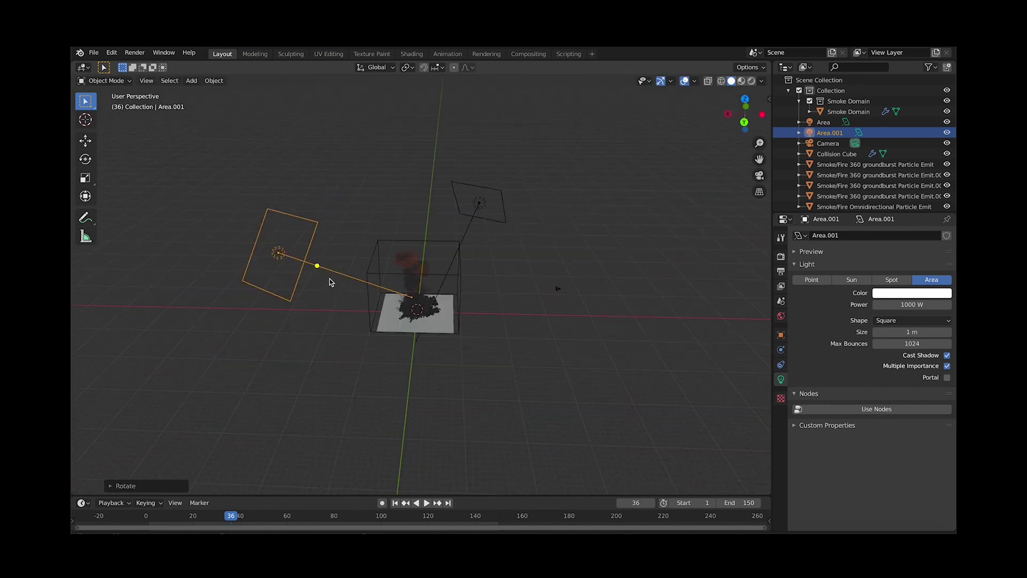
{"action": "key", "text": "KP_0"}
Set Volume bounces to 4, volume Max Steps to 260 and render samples to 32.
{"action": "left_click", "coordinate": [780, 257]}
{"action": "left_click", "coordinate": [795, 358]}
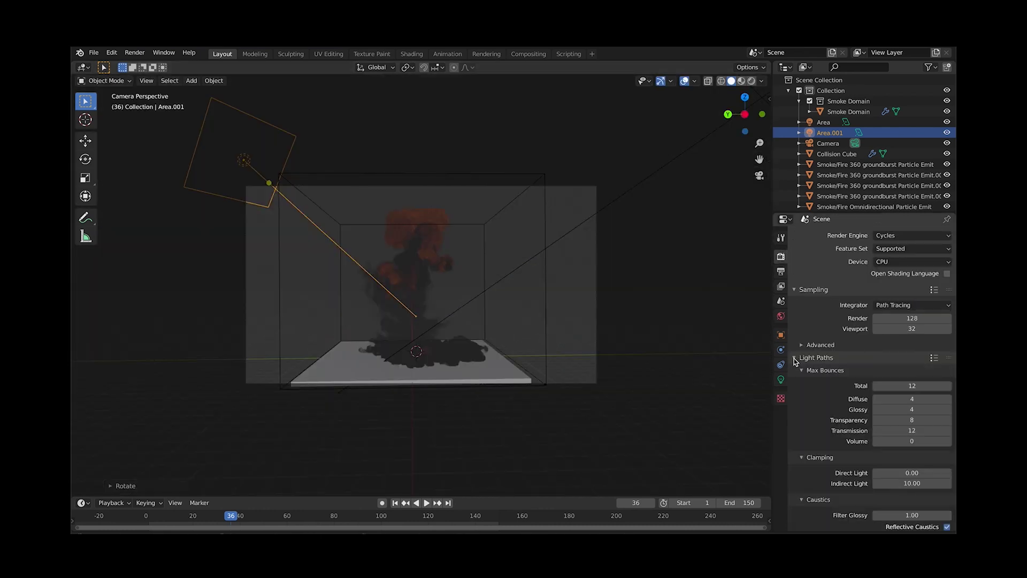
{"action": "type", "text": "4"}
{"action": "key", "text": "Return"}
{"action": "scroll", "coordinate": [867, 396], "scroll_direction": "down", "scroll_amount": 8}
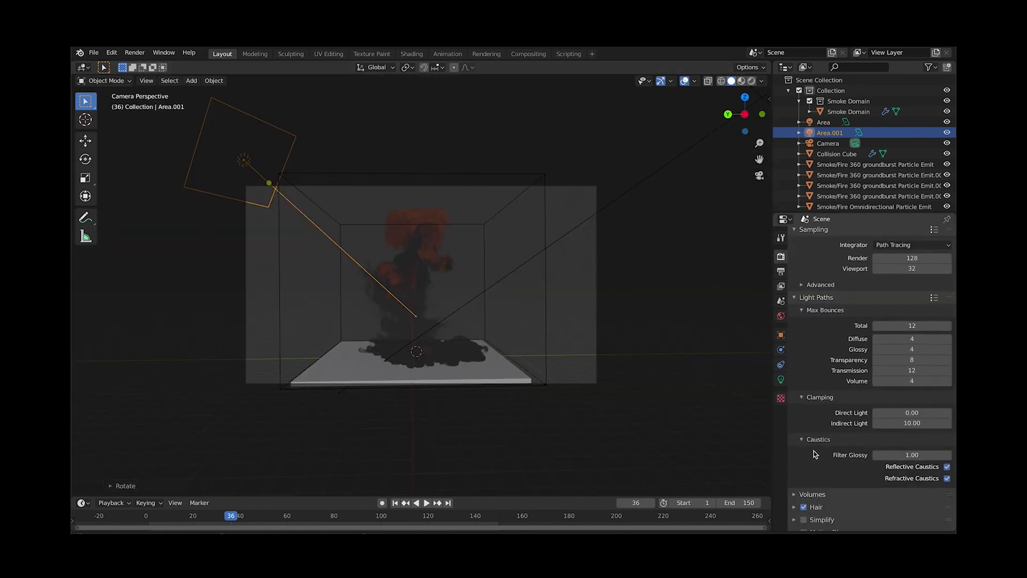
{"action": "left_click", "coordinate": [796, 356]}
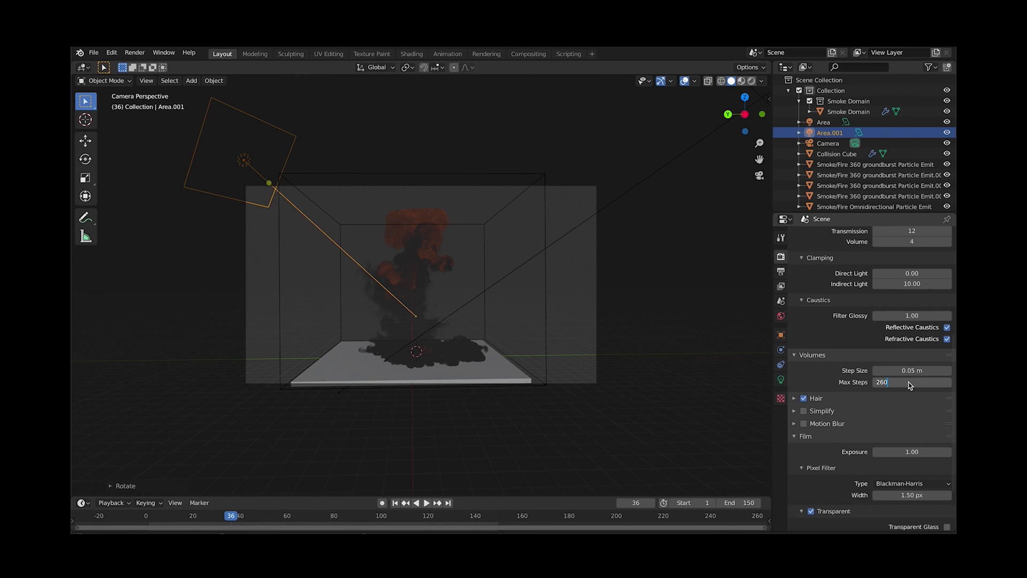
{"action": "key", "text": "Return"}
{"action": "scroll", "coordinate": [877, 353], "scroll_direction": "up", "scroll_amount": 8}
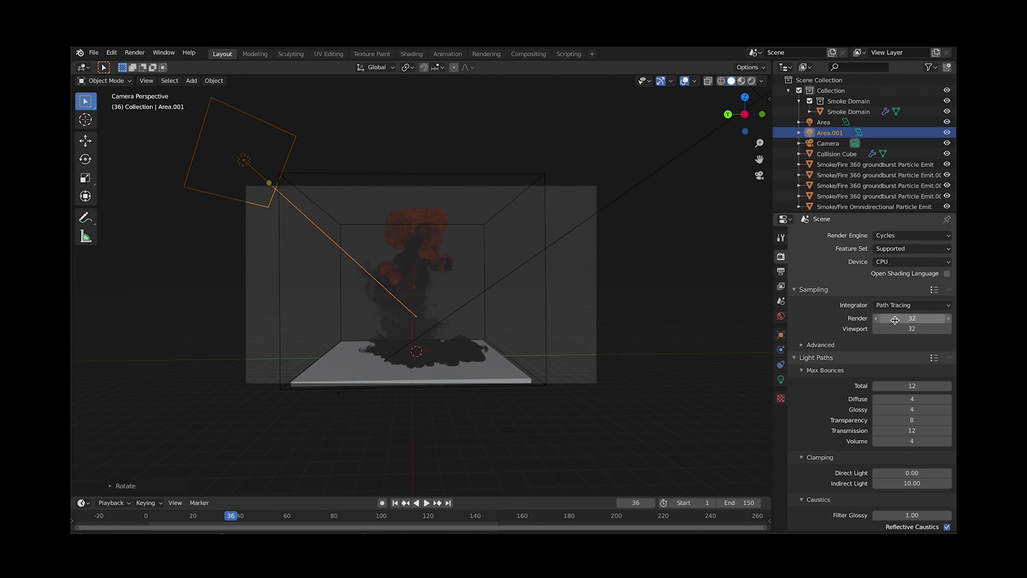
{"action": "left_click", "coordinate": [802, 345]}
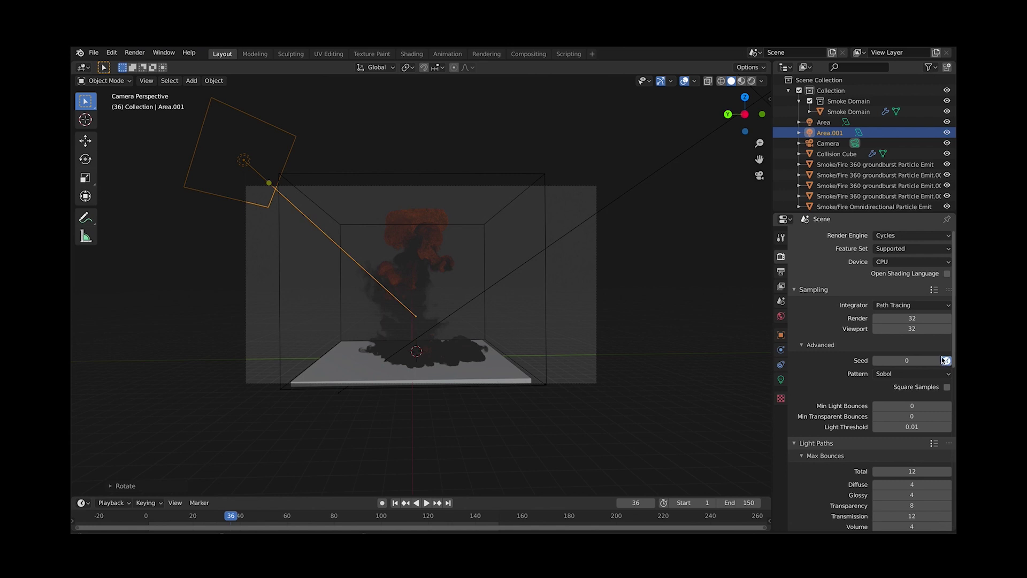
{"action": "left_click", "coordinate": [781, 271]}
Preview the scene with rendered shading in the Shading workspace and select the smoke domain.
{"action": "left_click", "coordinate": [412, 54]}
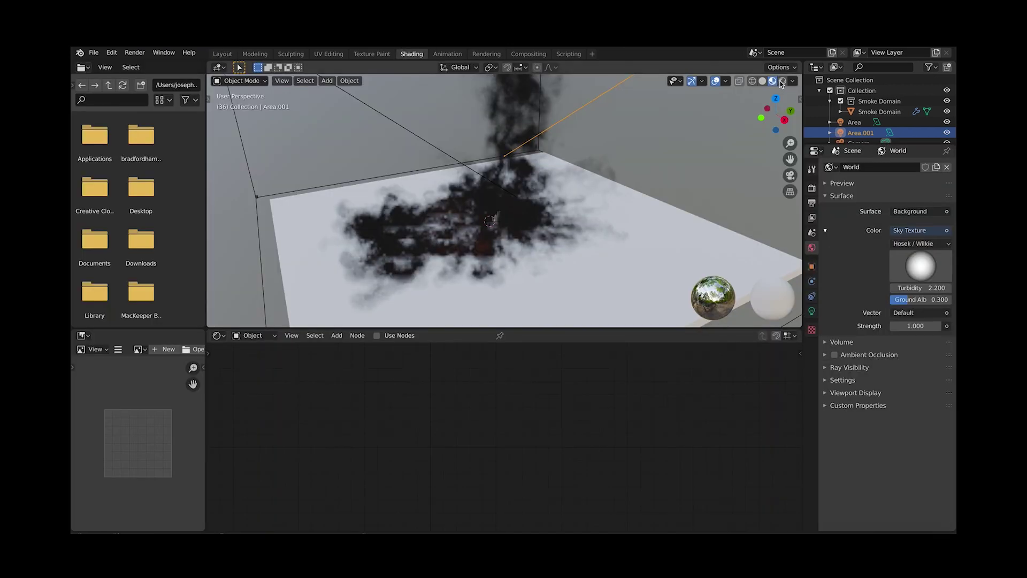
{"action": "left_click", "coordinate": [783, 81]}
{"action": "scroll", "coordinate": [569, 168], "scroll_direction": "down", "scroll_amount": 4}
{"action": "left_click", "coordinate": [674, 148]}
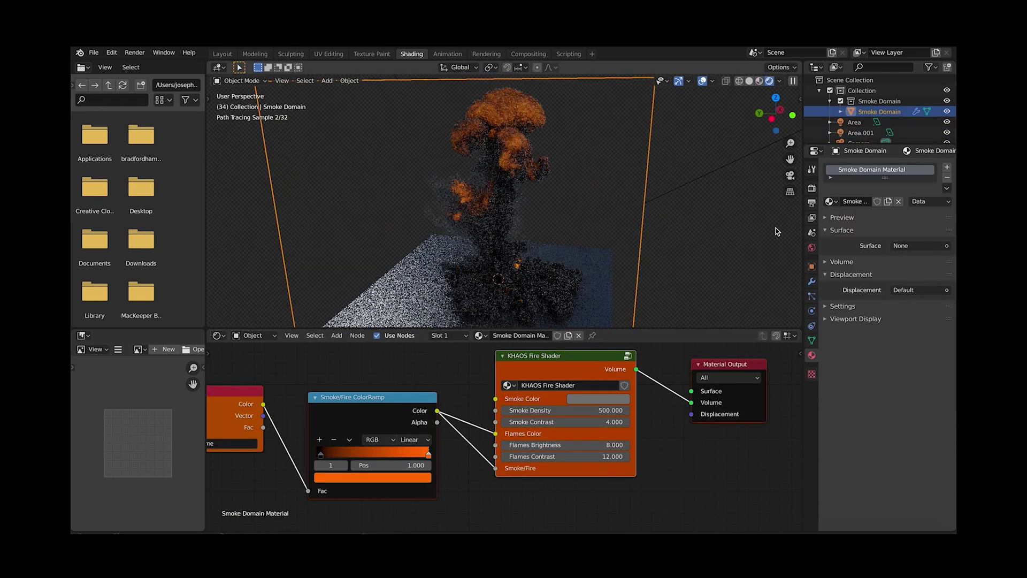
Set Smoke Density to 600, flame colour to red and Flames Brightness to 12.
{"action": "left_click", "coordinate": [626, 410]}
{"action": "left_click", "coordinate": [372, 477]}
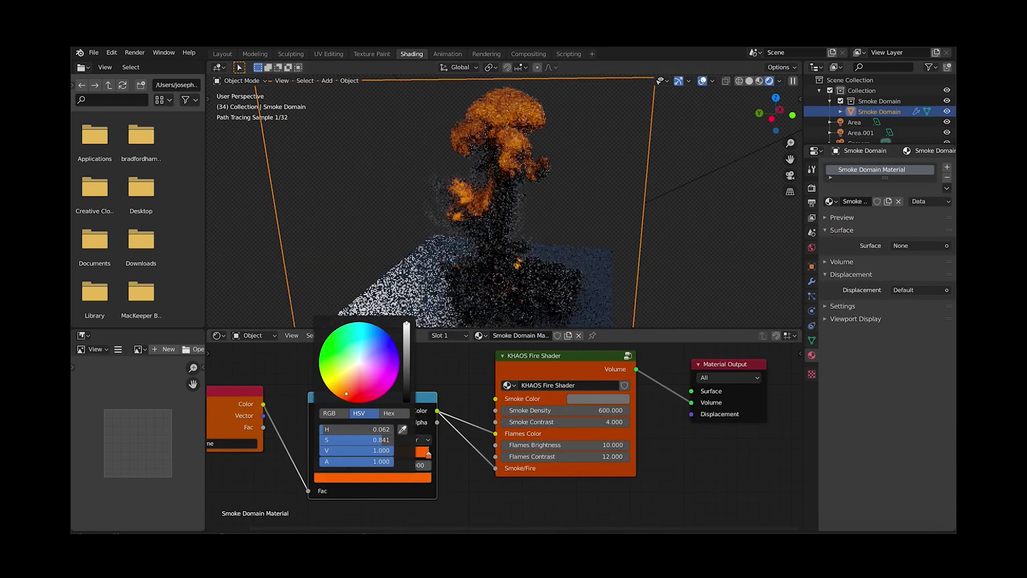
{"action": "left_click", "coordinate": [375, 342]}
{"action": "double_click", "coordinate": [599, 446]}
{"action": "type", "text": "12"}
{"action": "key", "text": "Return"}
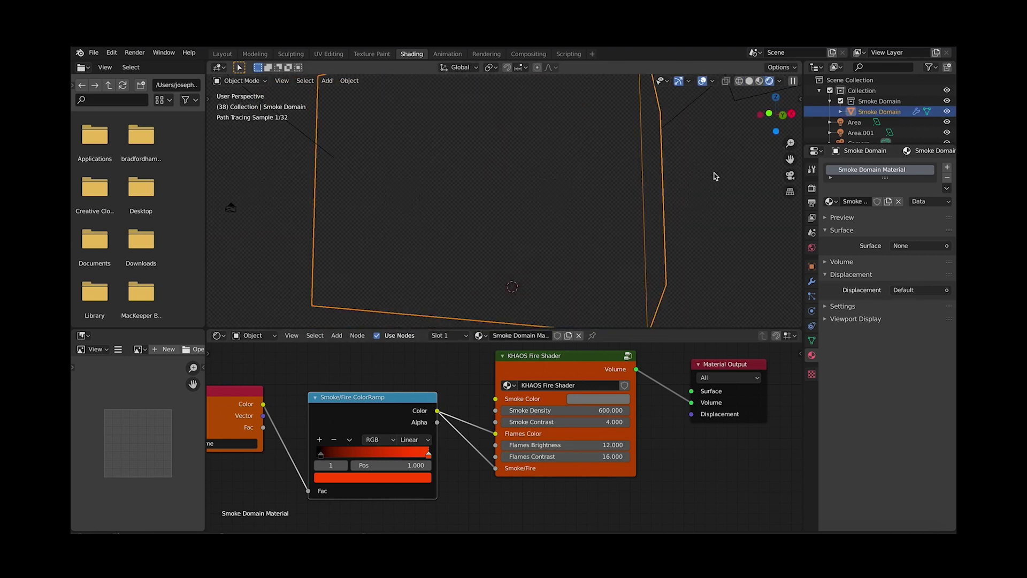
Switch the viewport back to Solid shading.
{"action": "middle_click_drag", "start_coordinate": [578, 257], "coordinate": [548, 231]}
{"action": "key", "text": "z"}
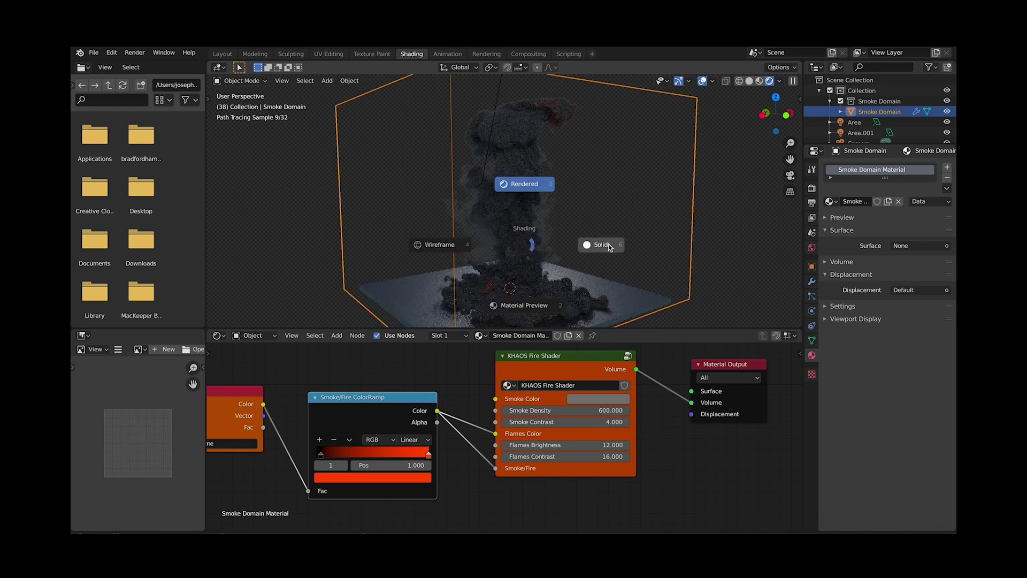
{"action": "left_click", "coordinate": [610, 246]}
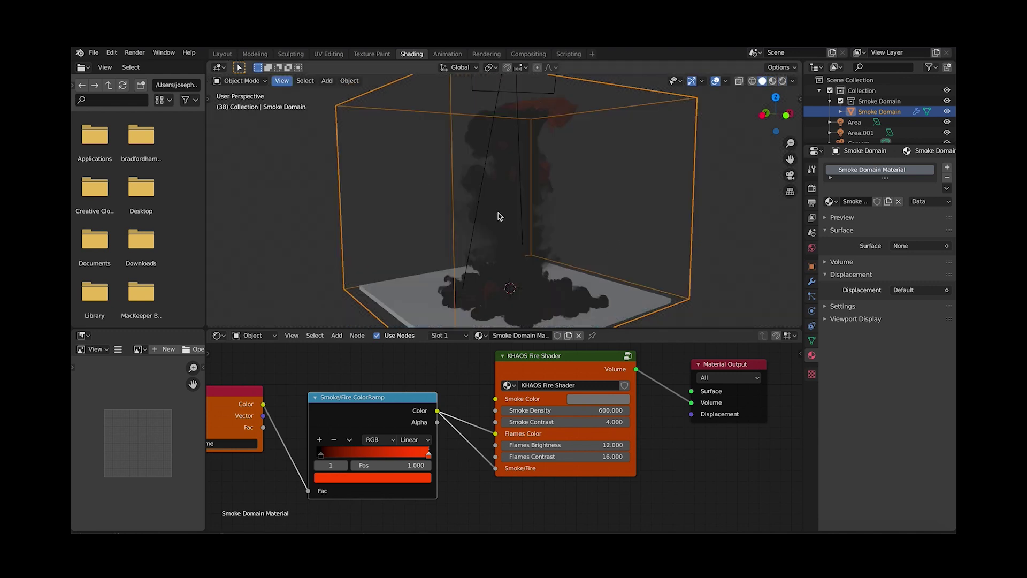
Back in Layout with the KHAOS sidebar shown, rewind and play the explosion simulation.
{"action": "left_click", "coordinate": [224, 54]}
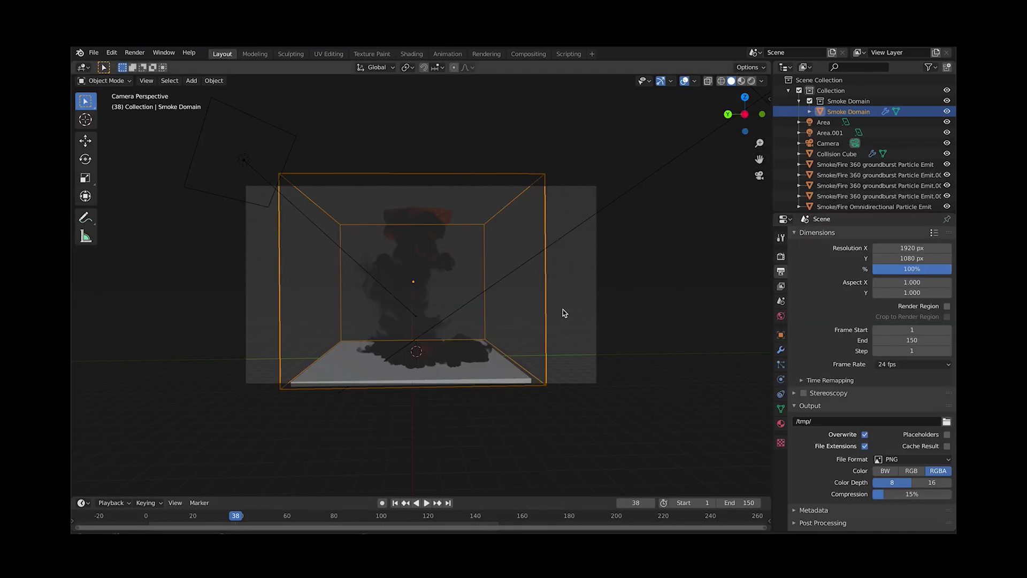
{"action": "key", "text": "n"}
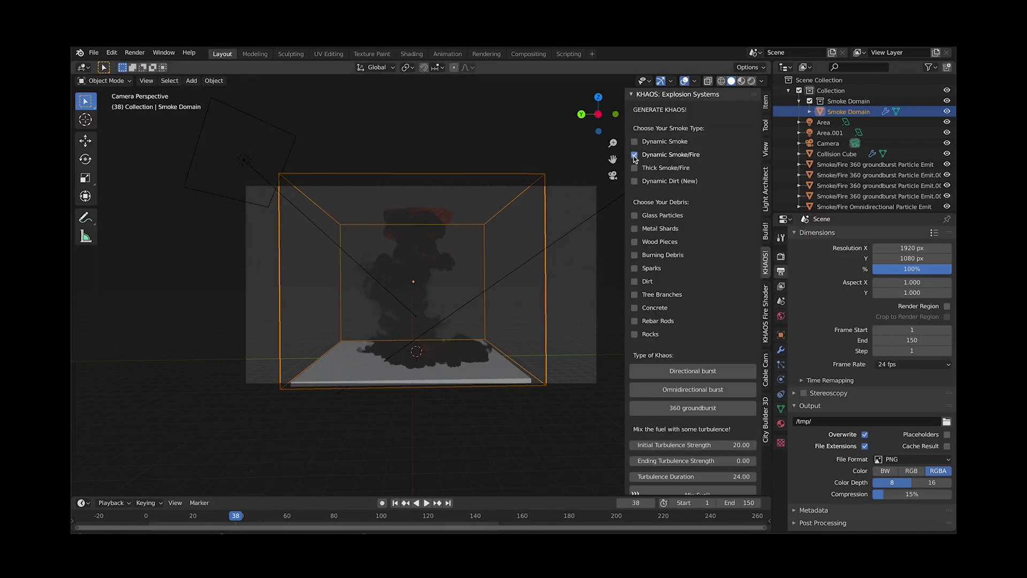
{"action": "left_click", "coordinate": [208, 517]}
{"action": "key", "text": "space"}
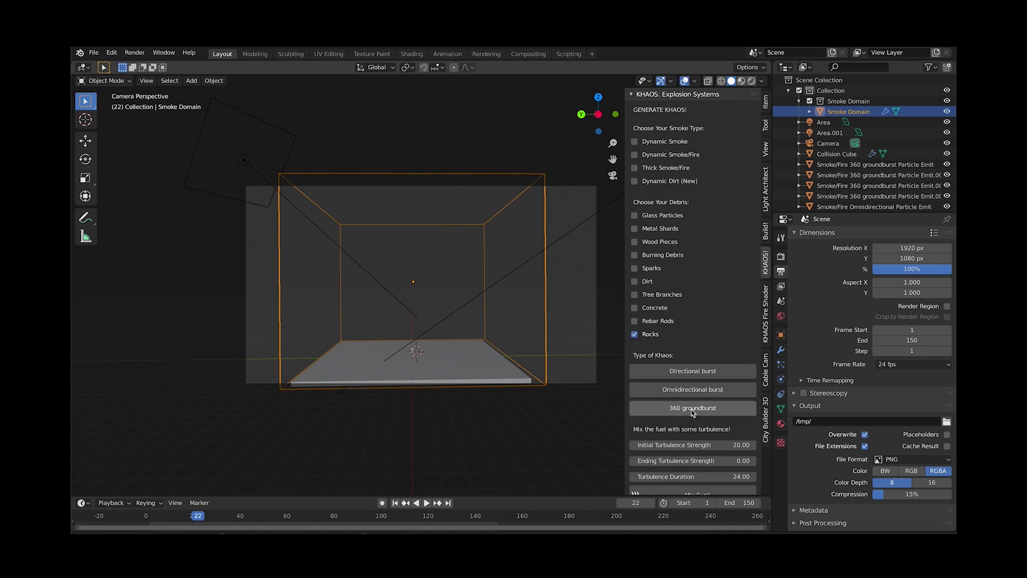
Generate the KHAOS rock debris burst and review the emitter's particle physics and cache settings.
{"action": "left_click", "coordinate": [695, 393]}
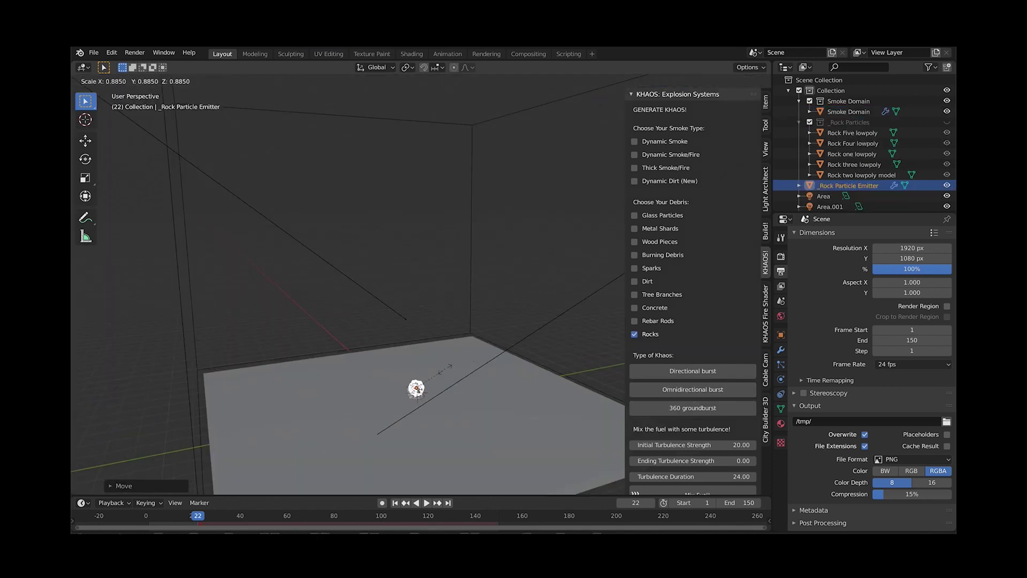
{"action": "left_click", "coordinate": [155, 520]}
{"action": "left_click_drag", "start_coordinate": [154, 521], "coordinate": [241, 517]}
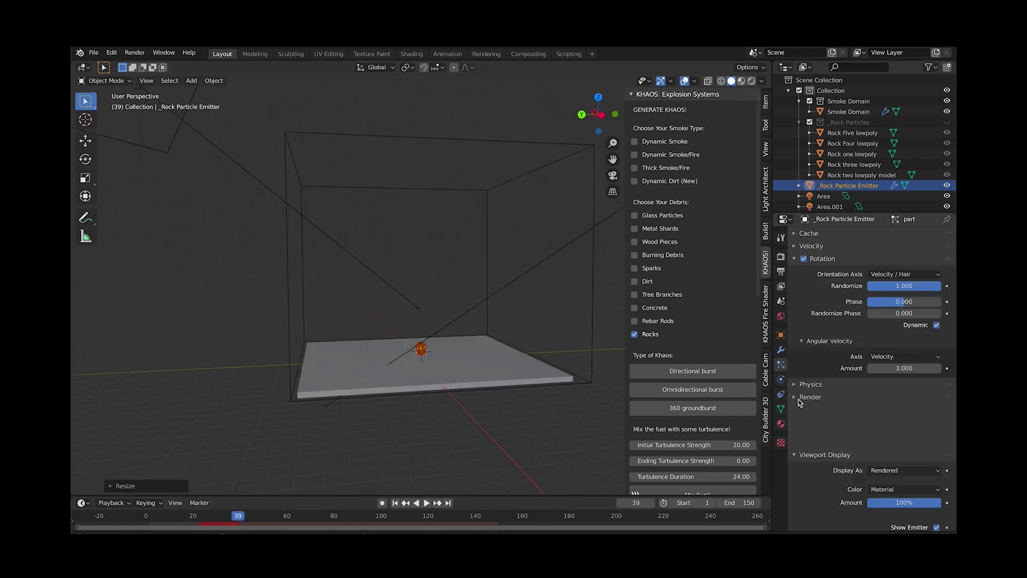
{"action": "left_click", "coordinate": [797, 384]}
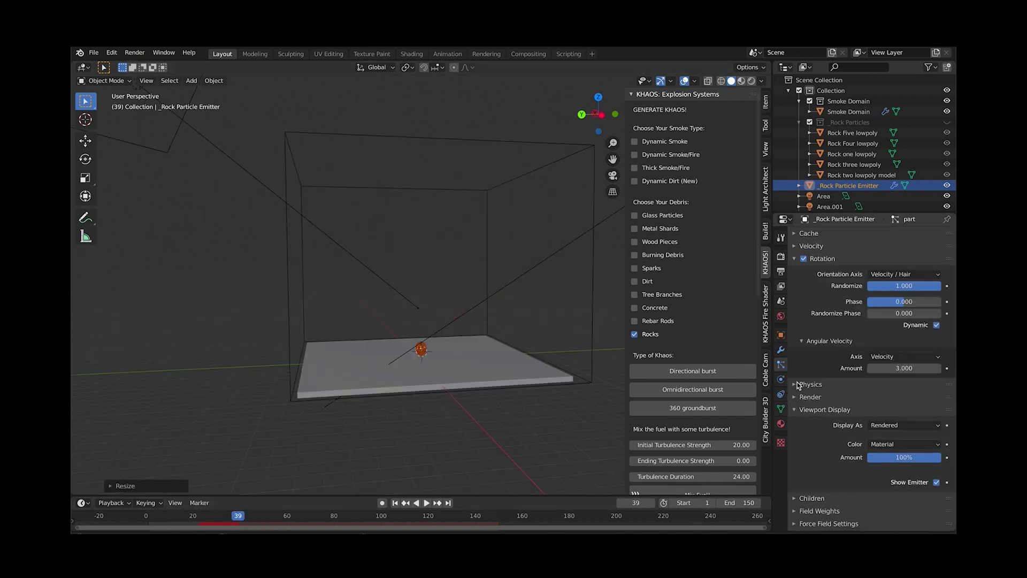
{"action": "left_click", "coordinate": [797, 384]}
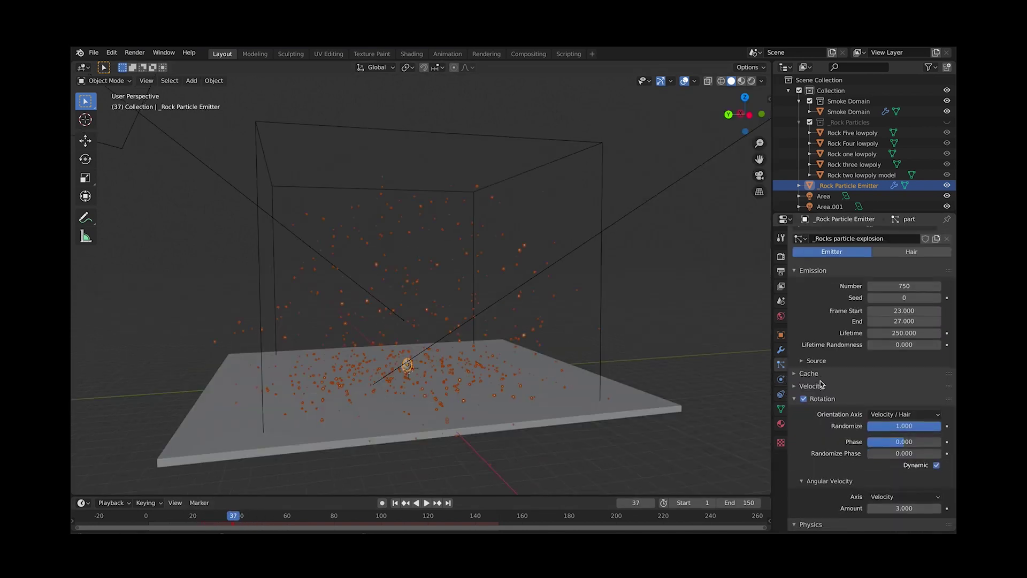
{"action": "left_click", "coordinate": [795, 374]}
{"action": "scroll", "coordinate": [874, 431], "scroll_direction": "down", "scroll_amount": 3}
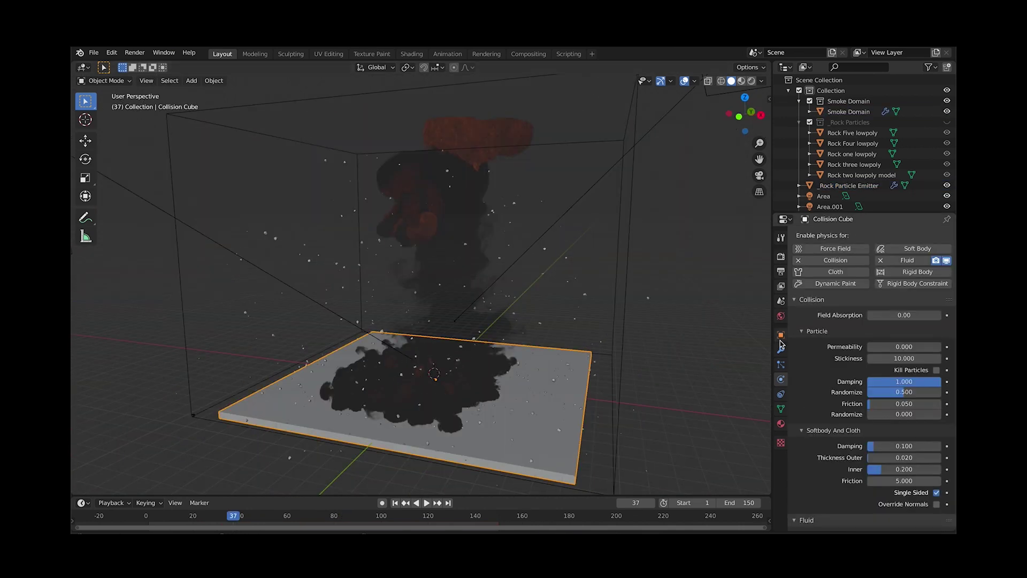
Make the collision floor a shadow catcher.
{"action": "left_click", "coordinate": [781, 335]}
{"action": "left_click", "coordinate": [792, 463]}
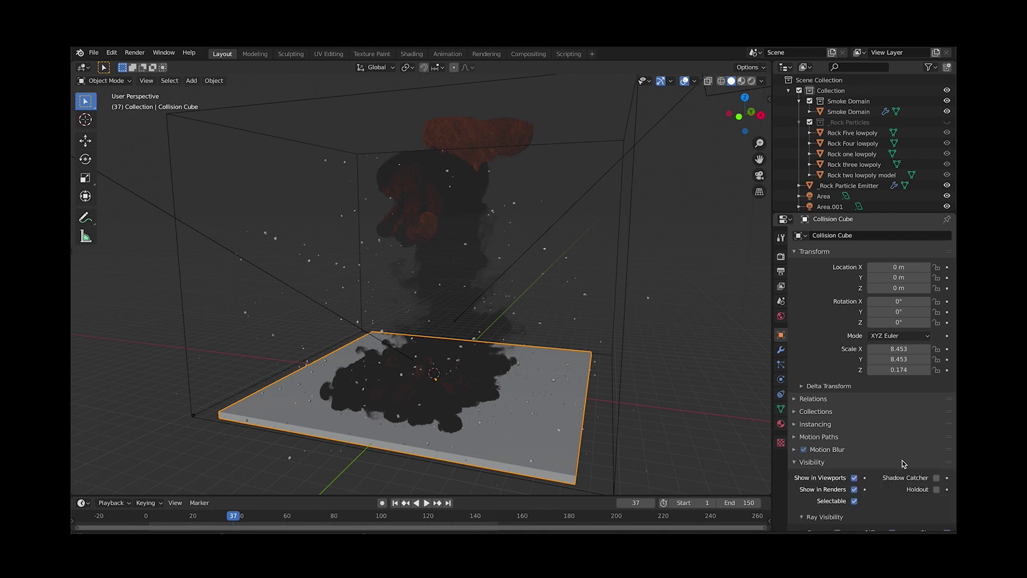
{"action": "left_click", "coordinate": [938, 488]}
Set the output format to OpenEXR and choose the quick explosion beauty folder.
{"action": "left_click", "coordinate": [781, 270]}
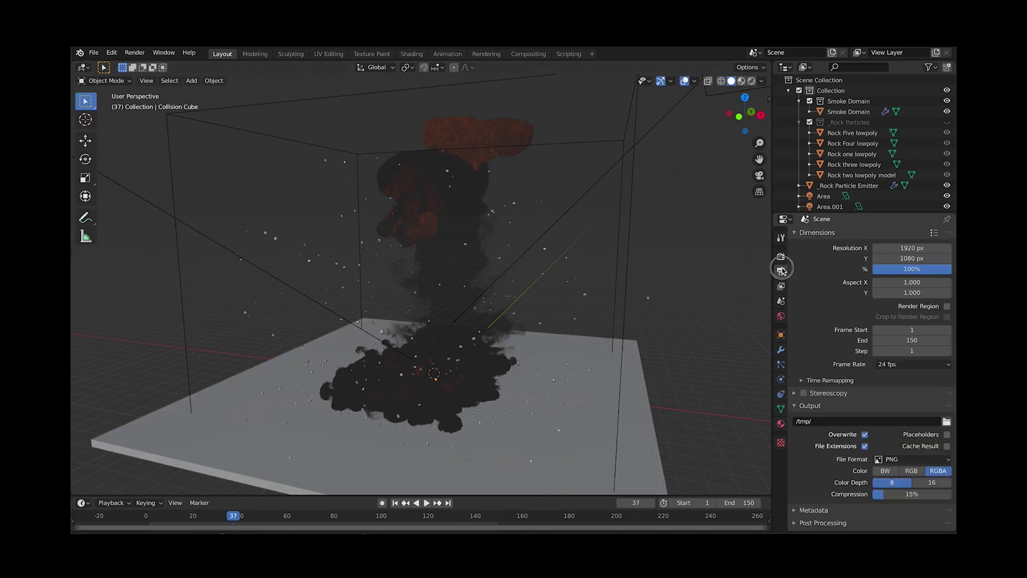
{"action": "left_click", "coordinate": [911, 459]}
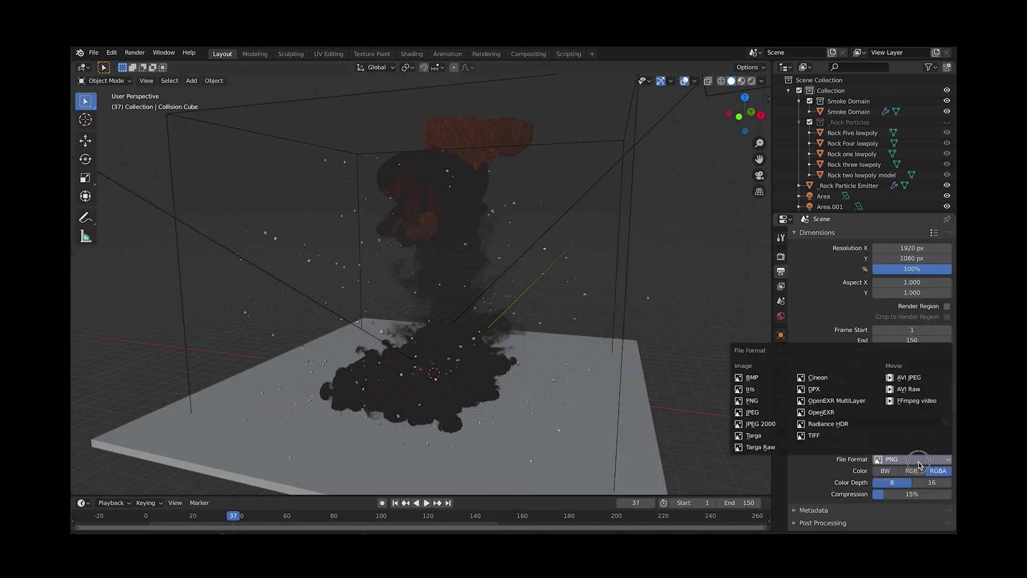
{"action": "left_click", "coordinate": [814, 413]}
{"action": "left_click", "coordinate": [947, 400]}
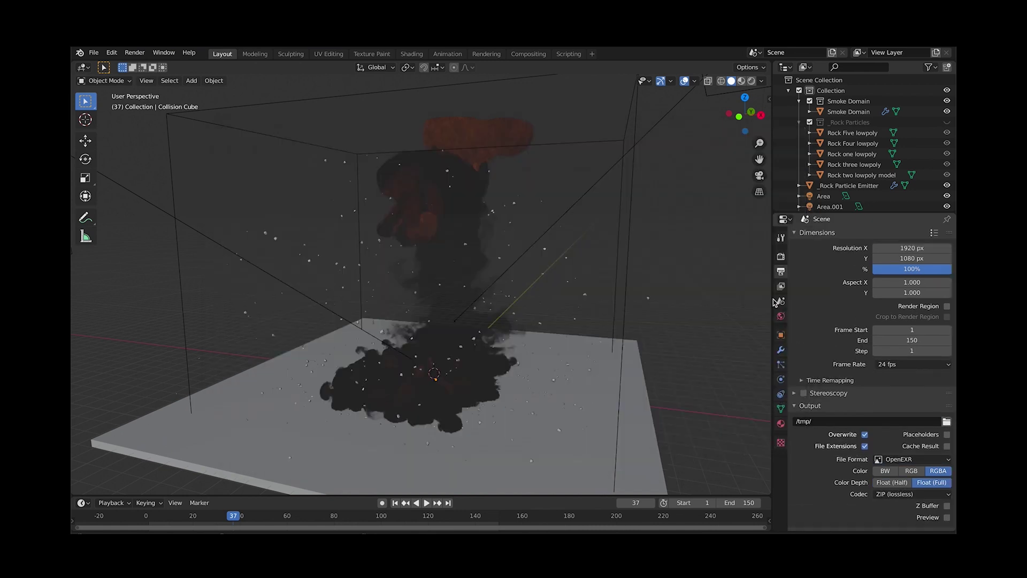
Enable the Emission pass and feed Emit into a compositor File Output node saving to 'ss'.
{"action": "left_click", "coordinate": [782, 287]}
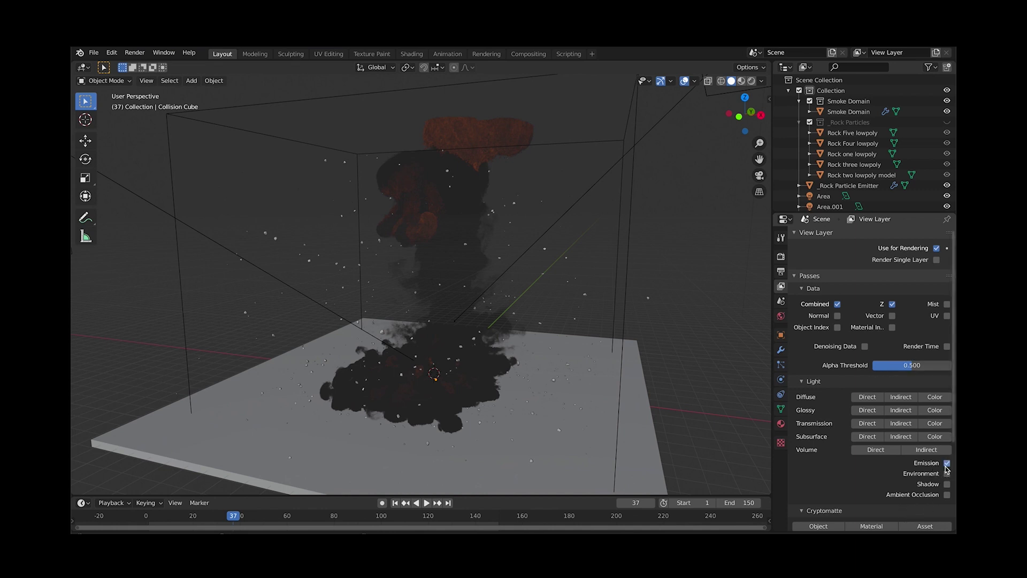
{"action": "left_click", "coordinate": [780, 256]}
{"action": "left_click", "coordinate": [529, 53]}
{"action": "left_click", "coordinate": [190, 66]}
{"action": "key", "text": "shift+a"}
{"action": "mouse_move", "coordinate": [503, 334]}
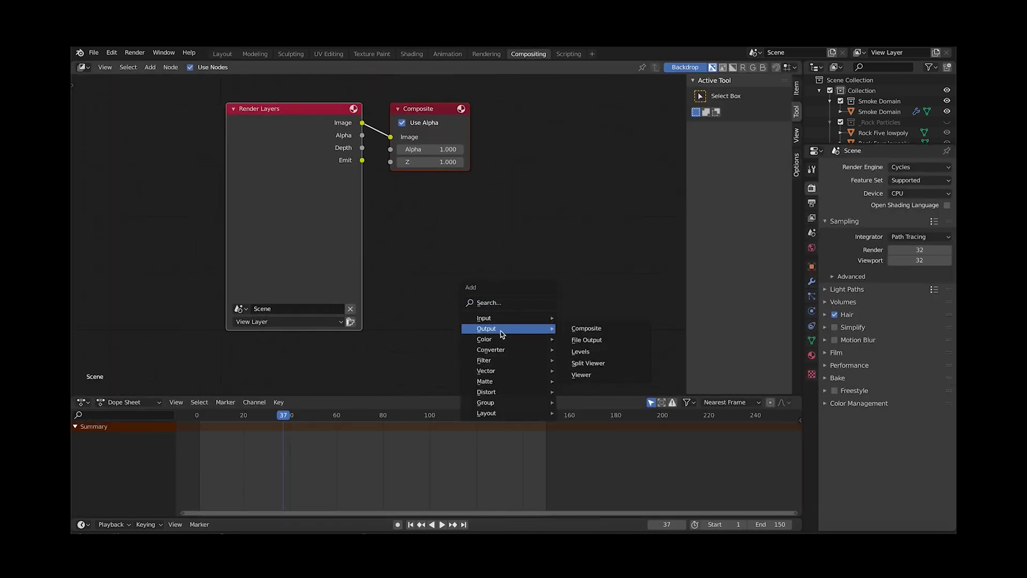
{"action": "left_click", "coordinate": [586, 340]}
{"action": "left_click_drag", "start_coordinate": [363, 160], "coordinate": [490, 315]}
{"action": "left_click", "coordinate": [557, 298]}
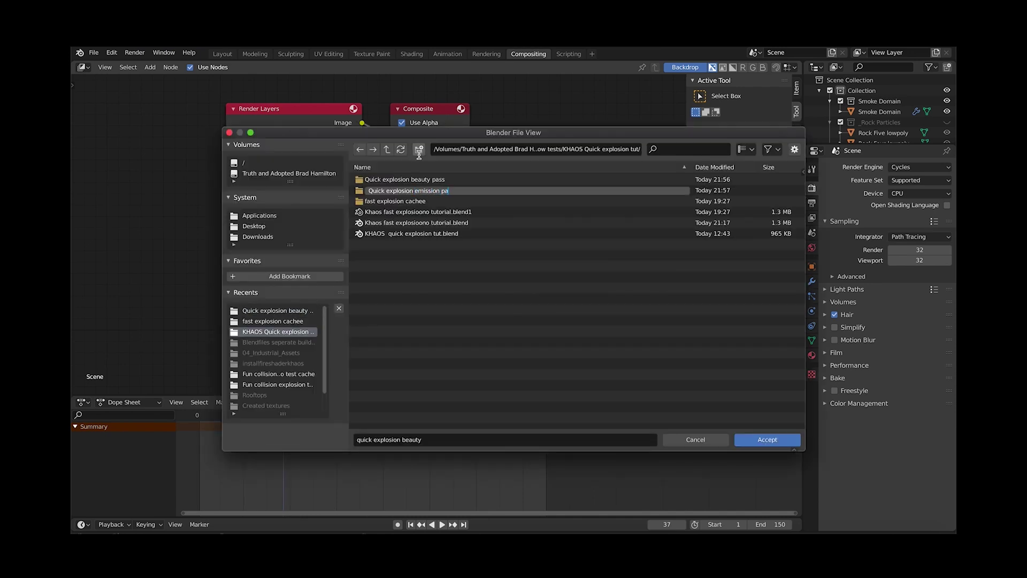
{"action": "type", "text": "ss"}
{"action": "key", "text": "Return"}
{"action": "key", "text": "Return"}
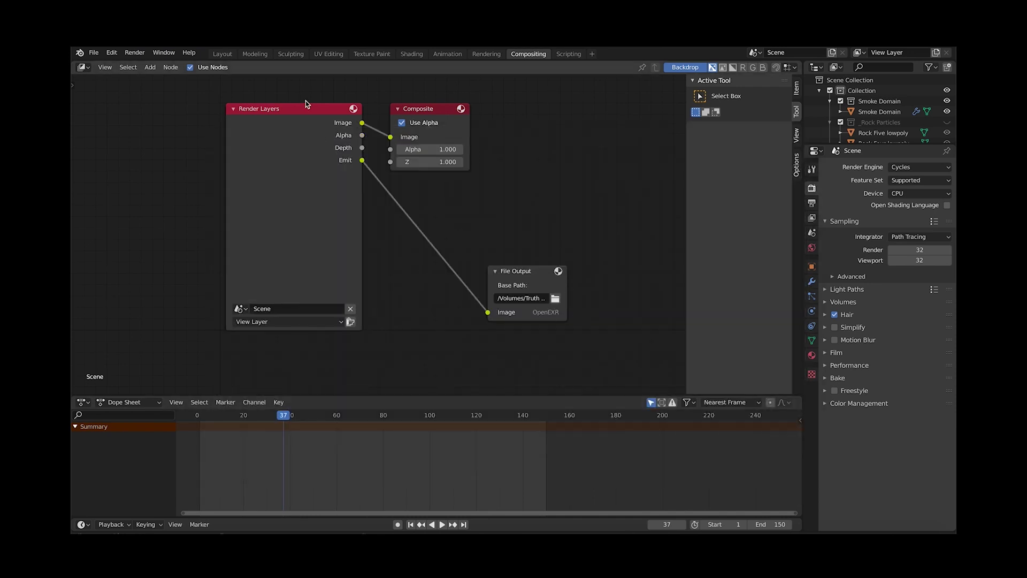
{"action": "left_click", "coordinate": [224, 53]}
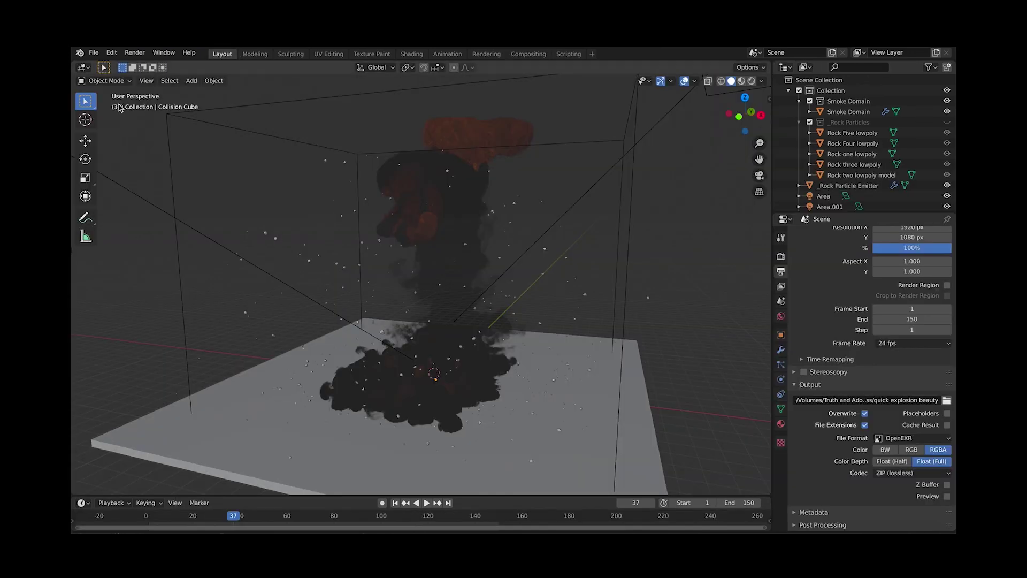
Render the explosion animation (frames 1–150) from the Render menu.
{"action": "left_click", "coordinate": [135, 52]}
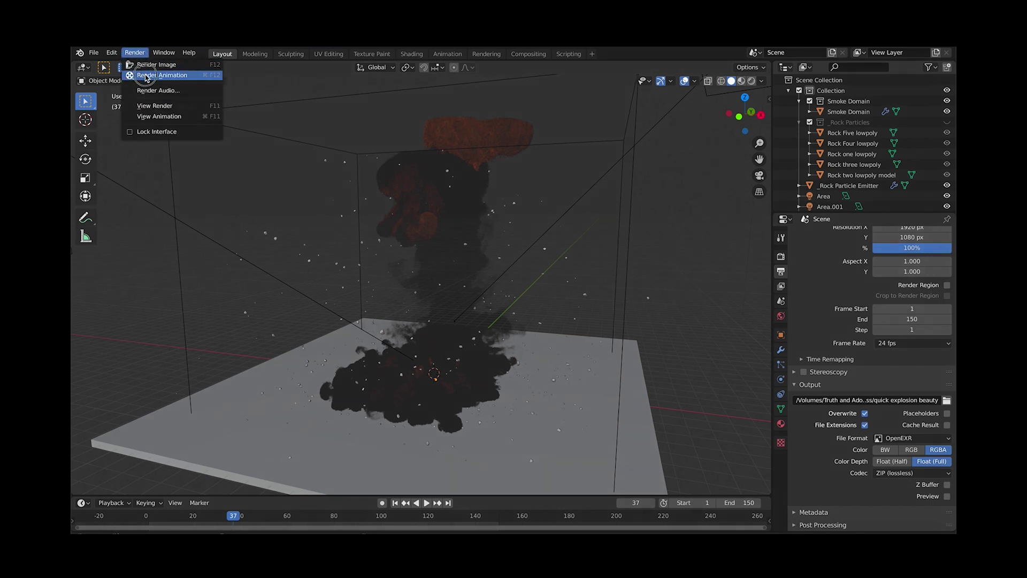